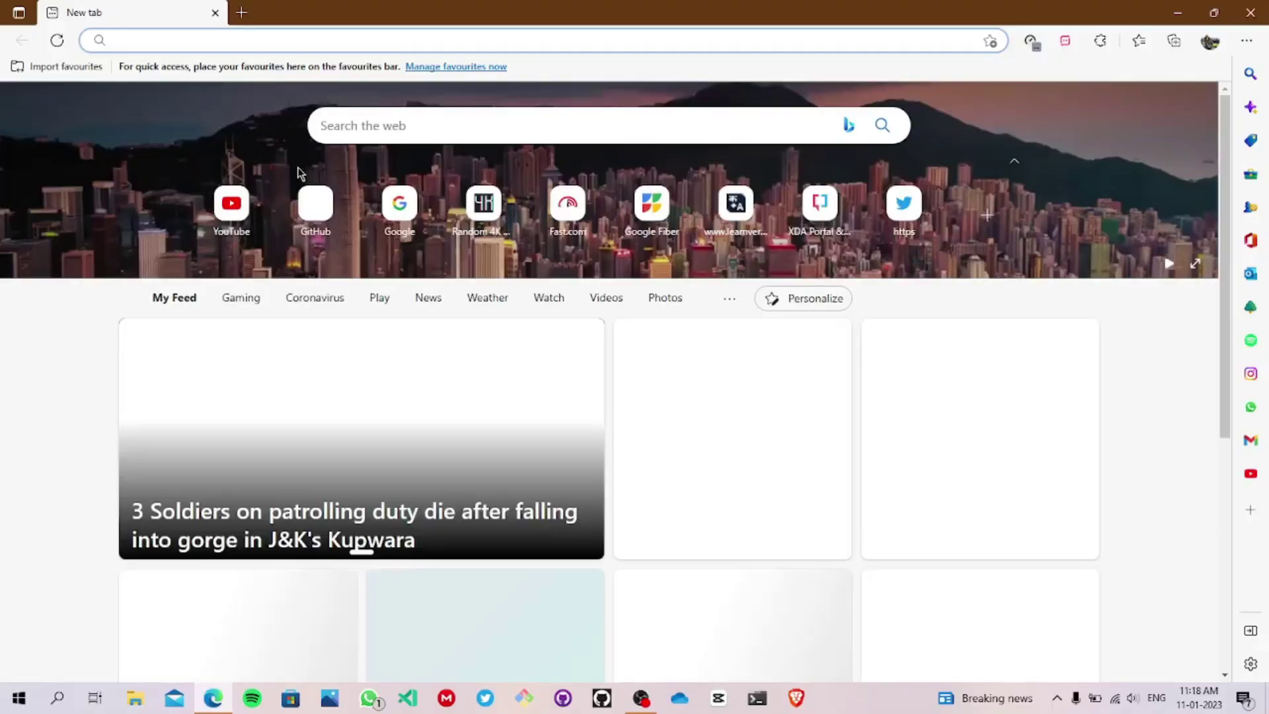
# - Search the web for "jdk" and open Oracle's Java Downloads page
pyautogui.write('jdk')
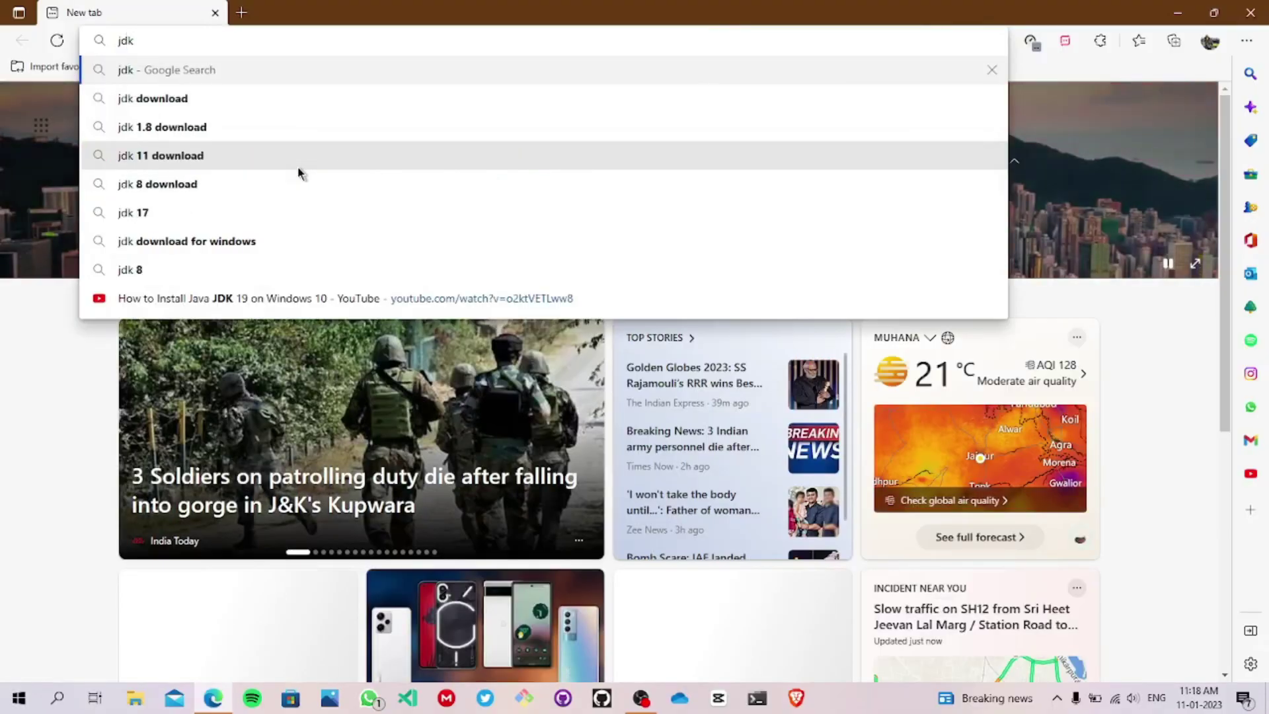
pyautogui.press('Return')
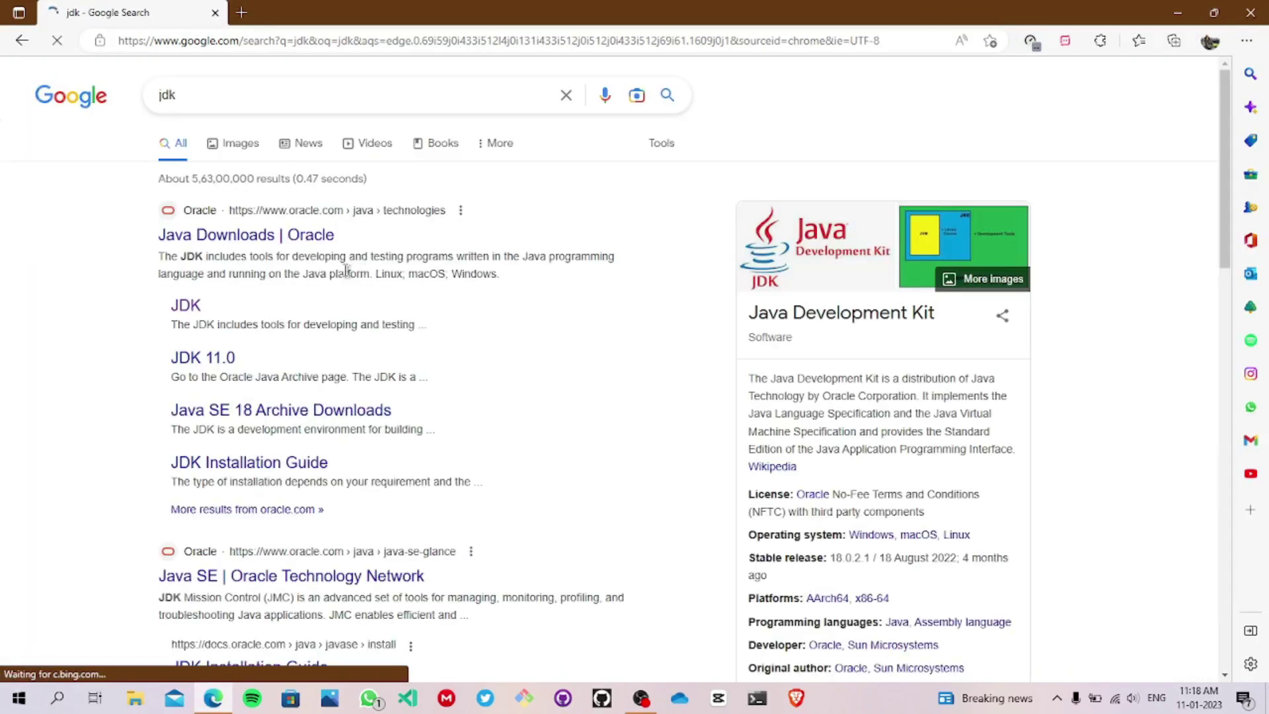
pyautogui.click(225, 236)
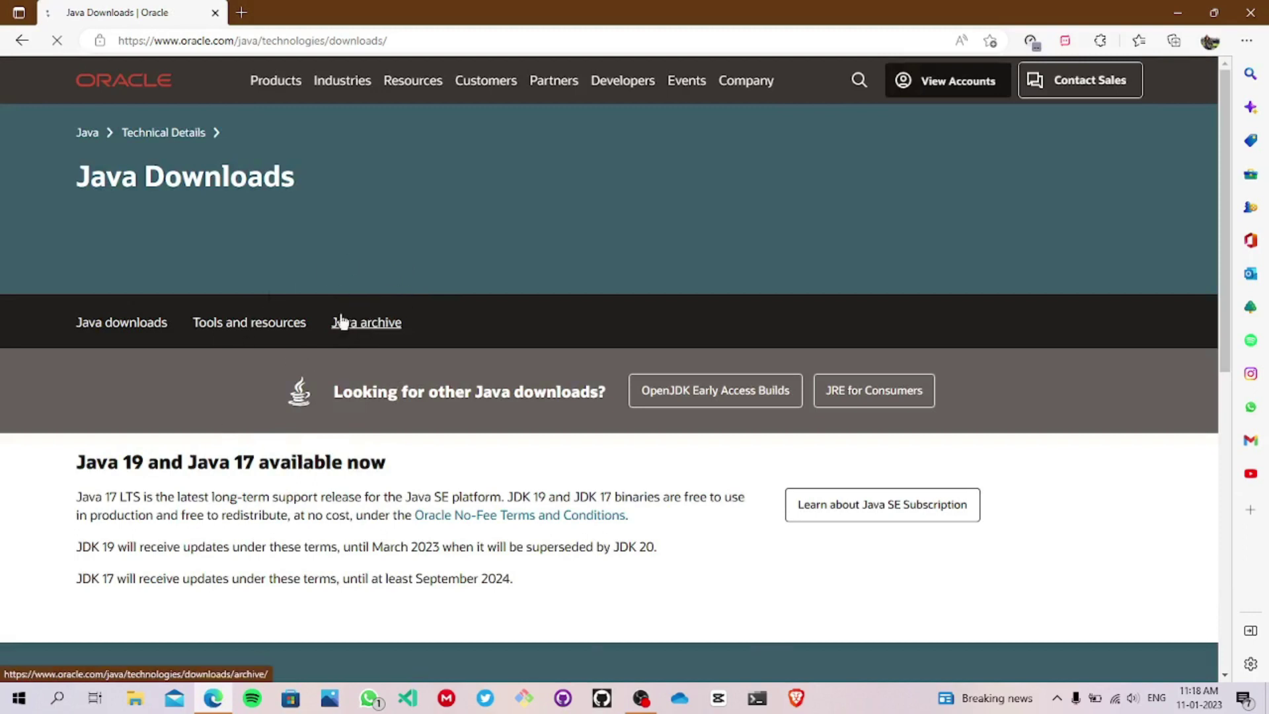
# - Show the Java 19 development kit downloads for Windows on the Java Downloads page
pyautogui.scroll(-1, 367, 320)
pyautogui.scroll(-1, 508, 357)
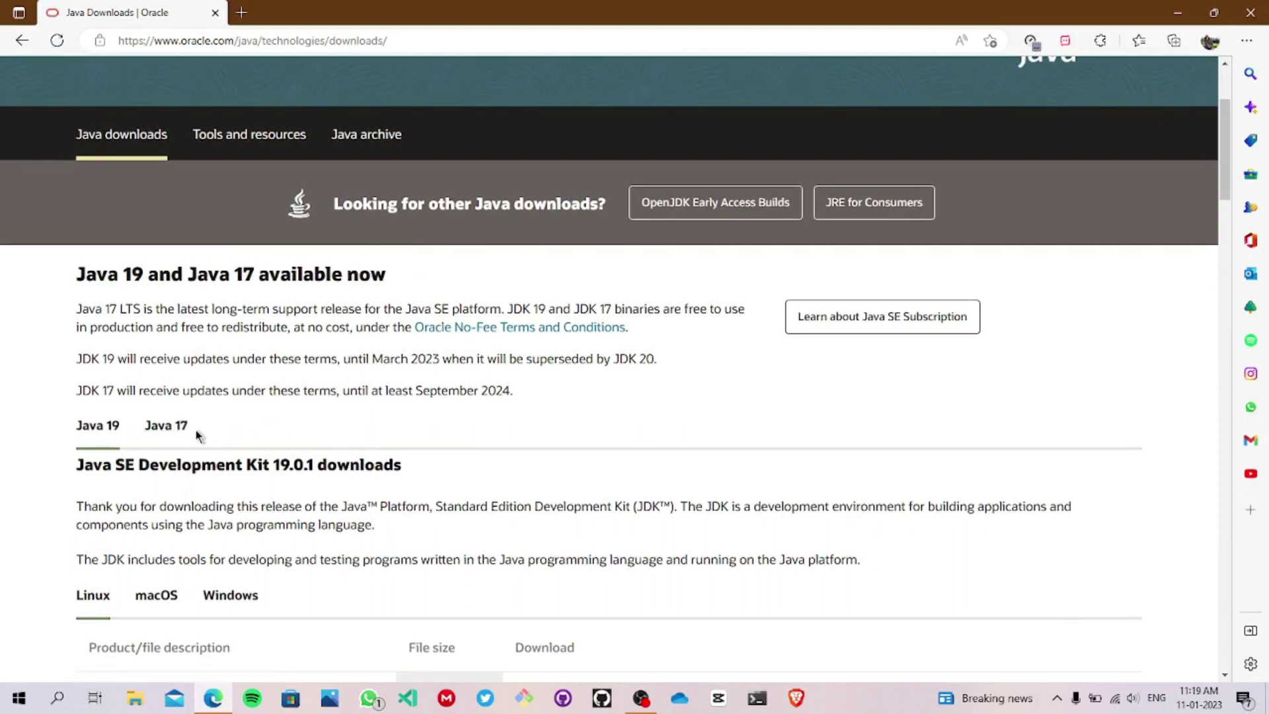
pyautogui.scroll(-1, 93, 444)
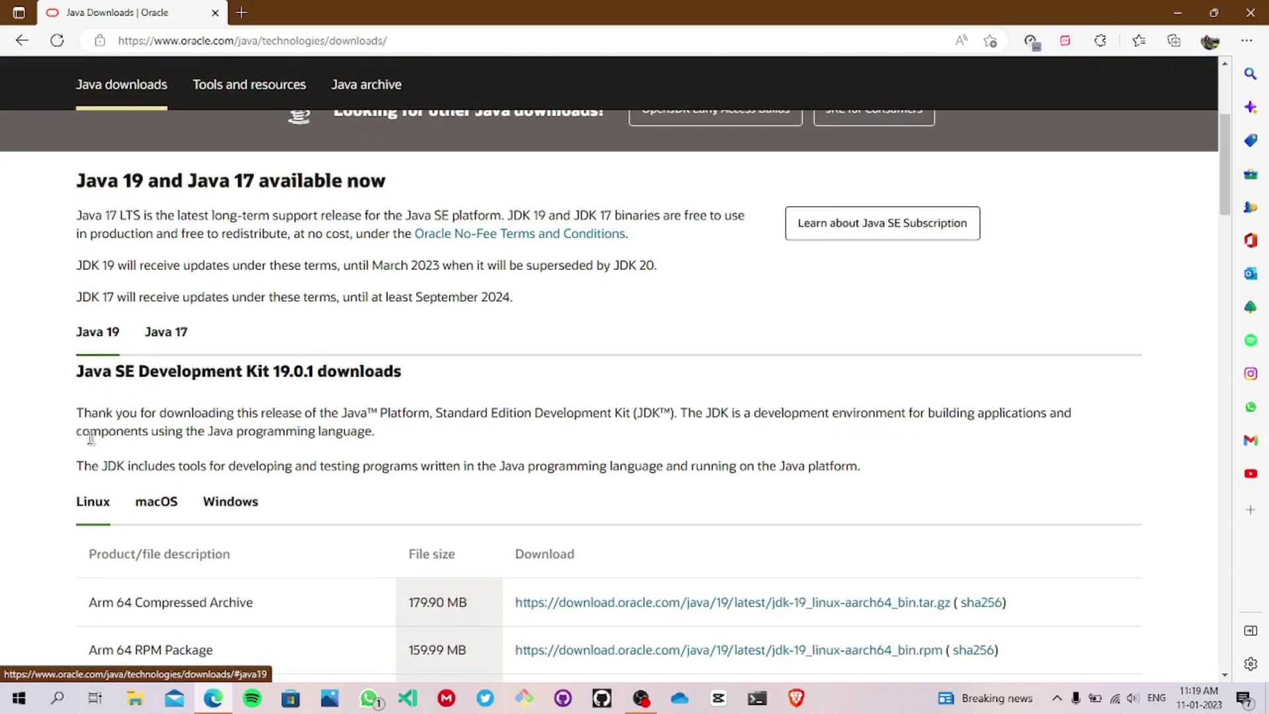
pyautogui.click(116, 338)
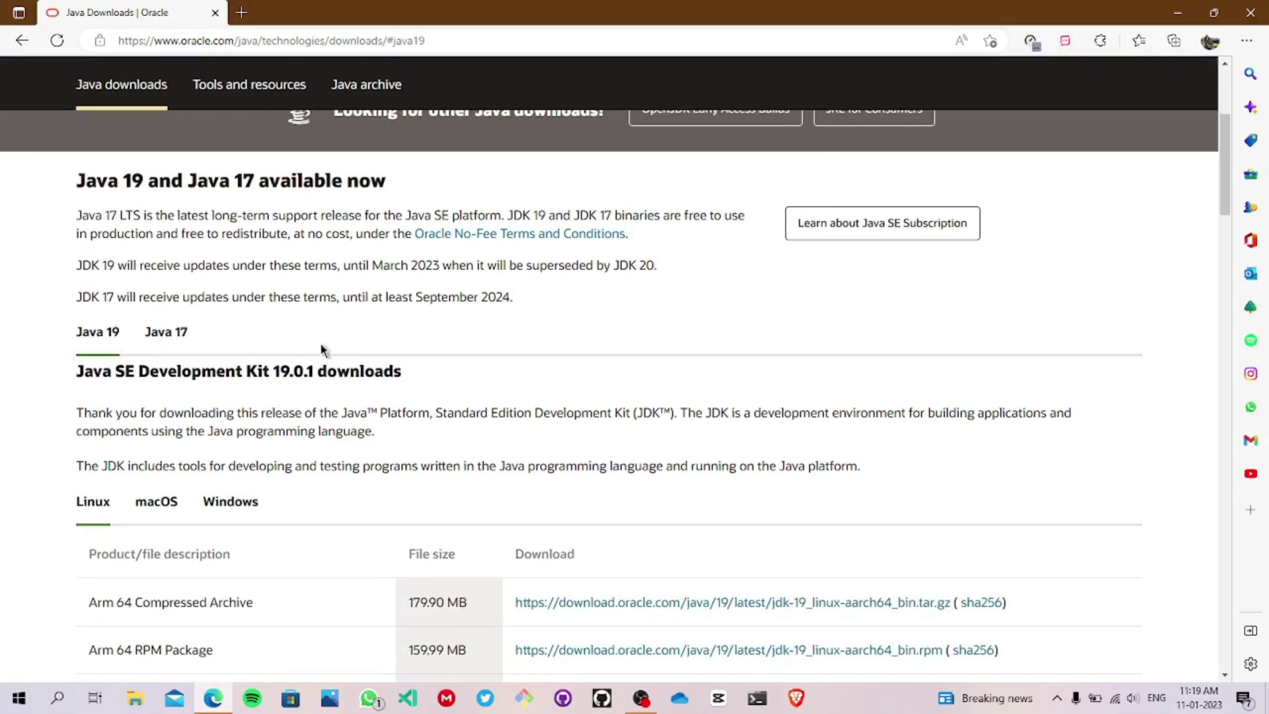
pyautogui.scroll(-1, 313, 365)
pyautogui.scroll(-1, 293, 335)
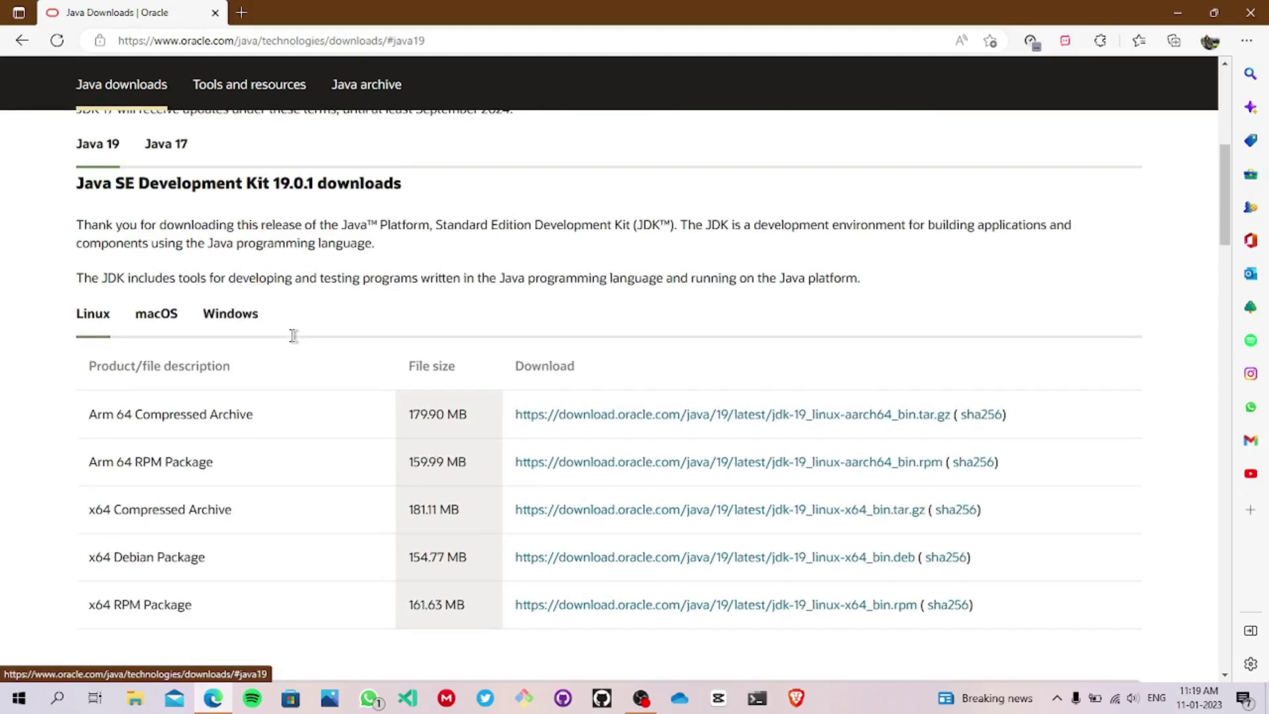
pyautogui.scroll(-1, 291, 337)
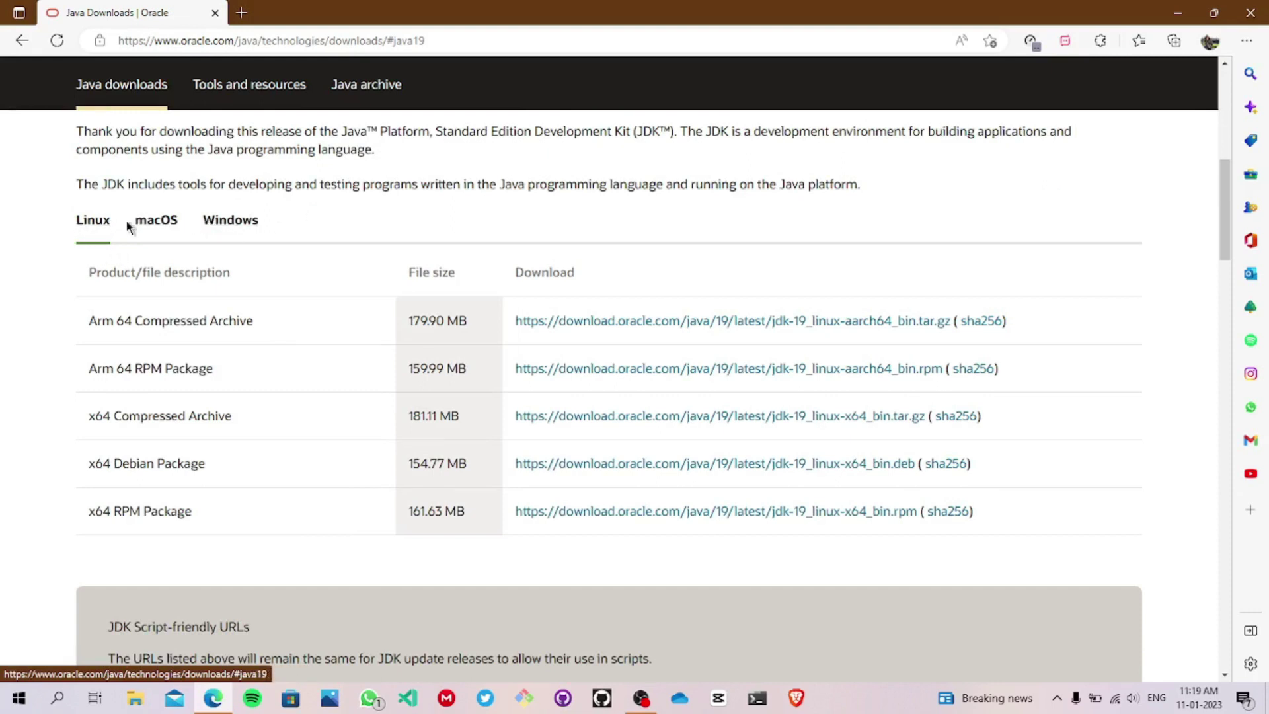
pyautogui.click(248, 225)
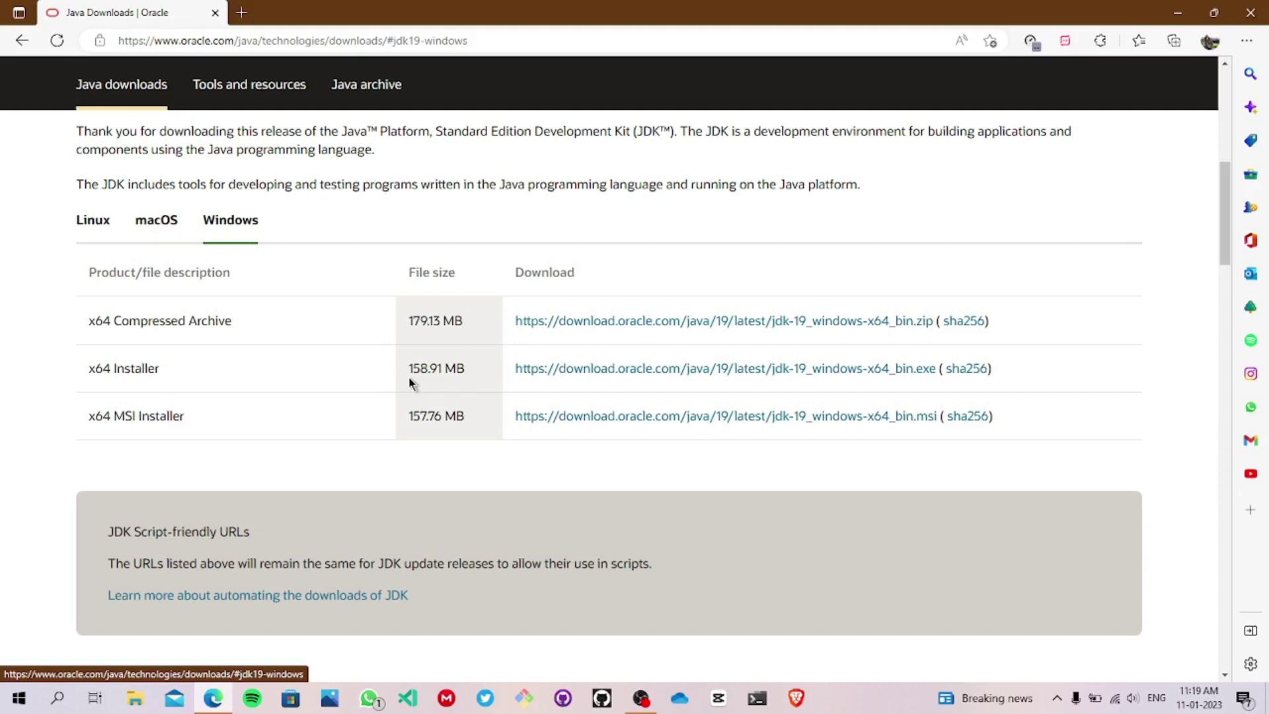
# - Request the x64 Installer download jdk-19_windows-x64_bin.exe, skip the duplicate download and close the browser
pyautogui.click(782, 372)
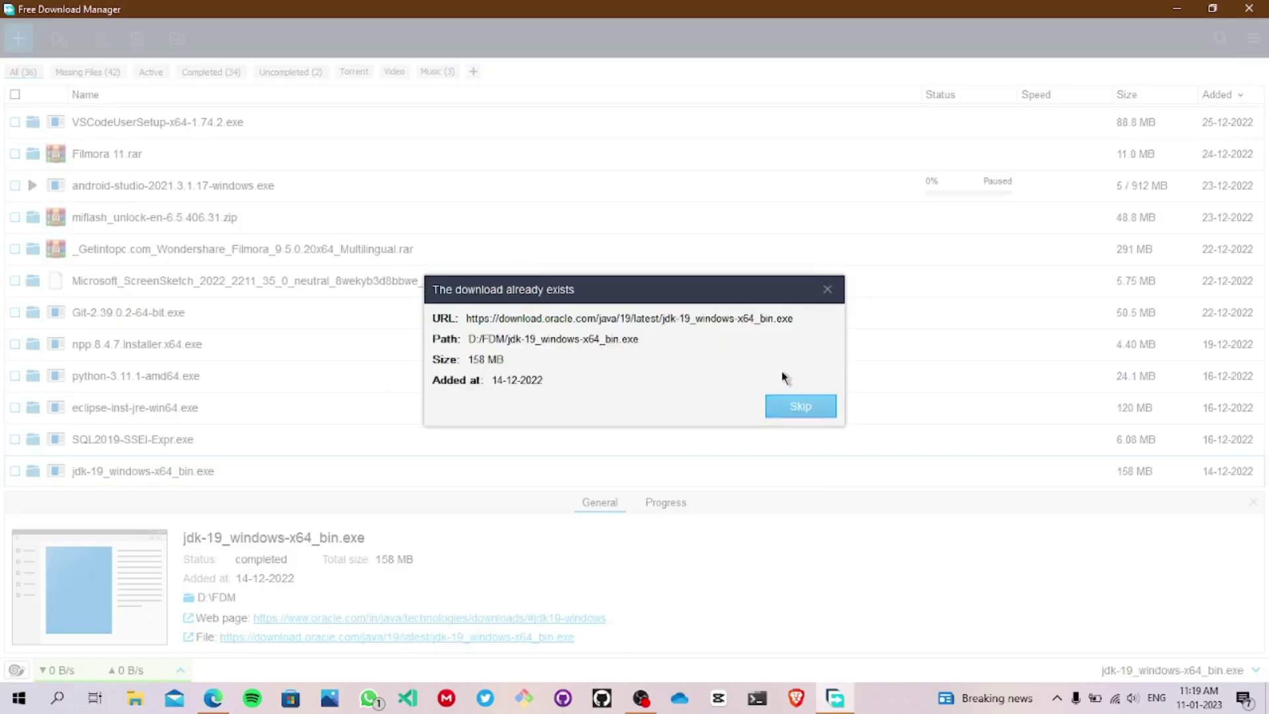
pyautogui.click(807, 403)
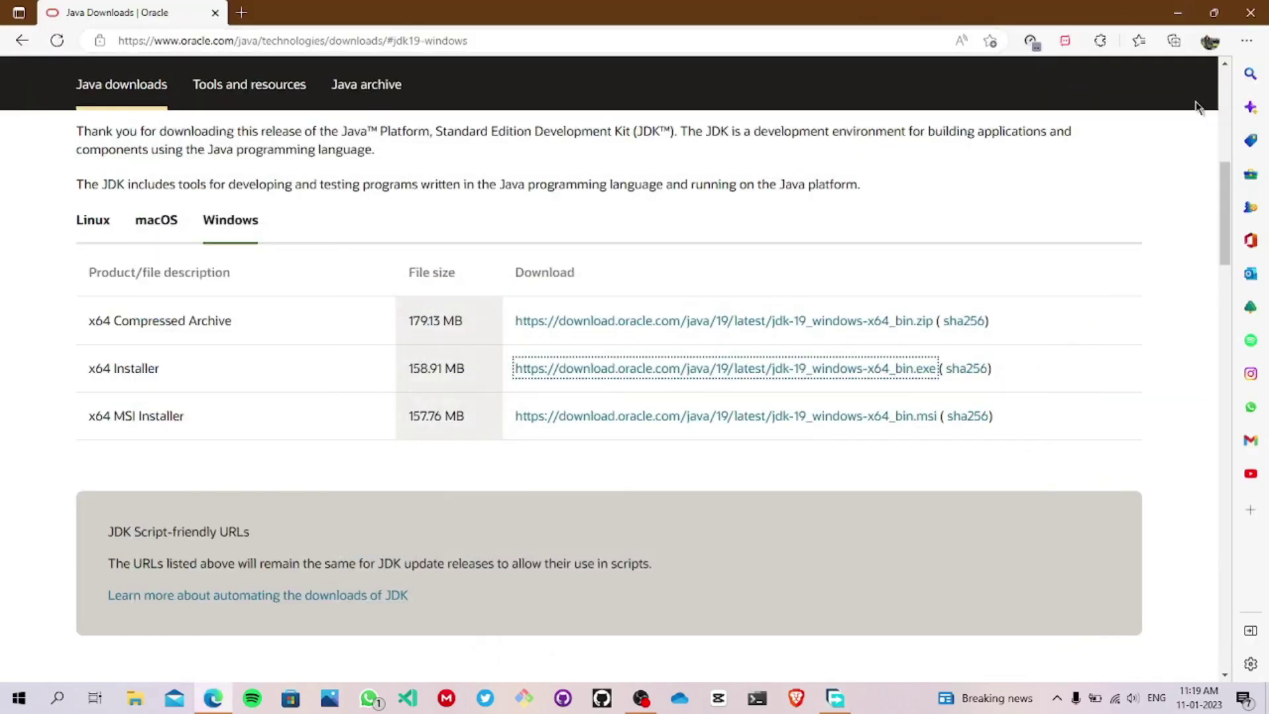
pyautogui.click(1262, 9)
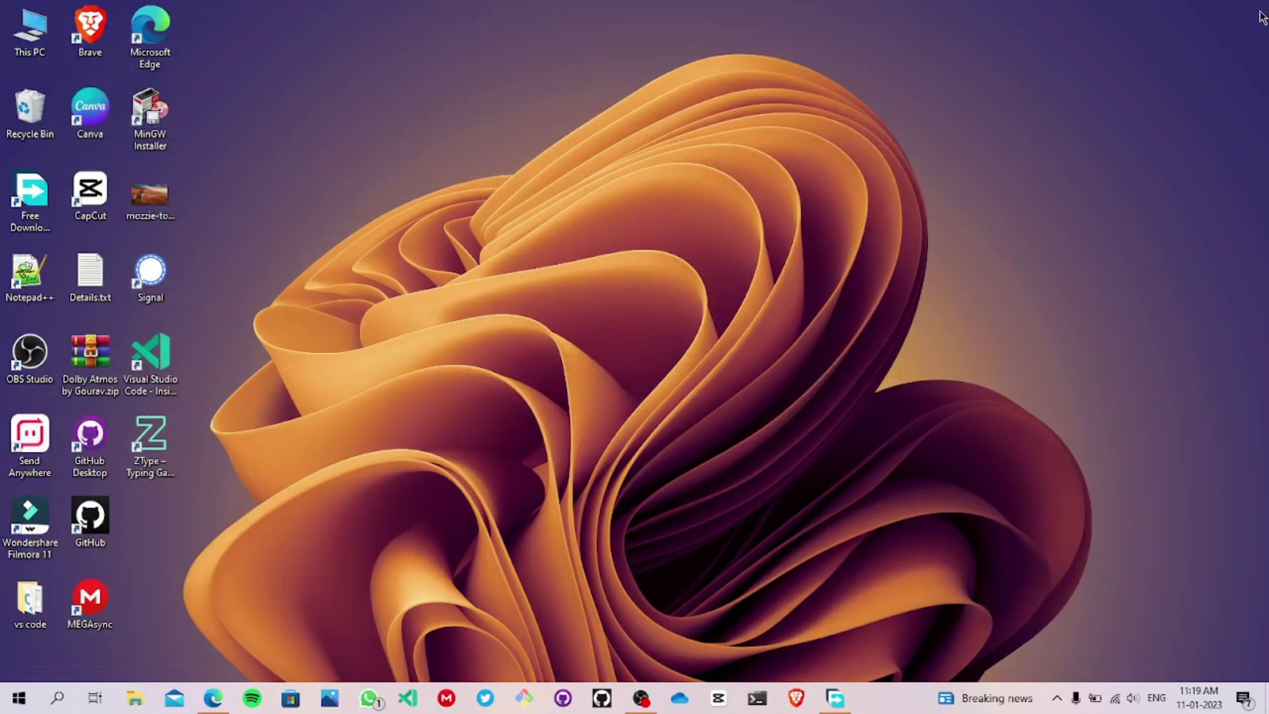
# - Open the FDM folder on the Software (D:) drive and run the installer jdk-19_windows-x64_bin.exe
pyautogui.doubleClick(29, 30)
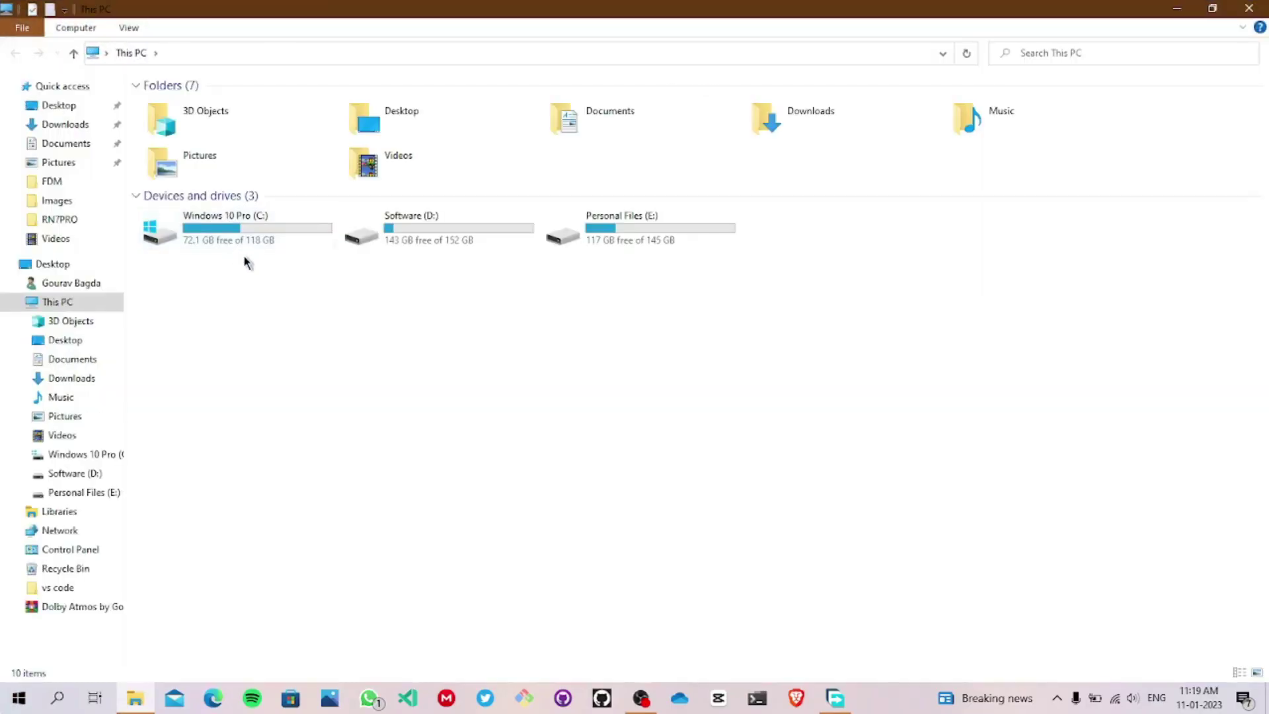
pyautogui.doubleClick(418, 229)
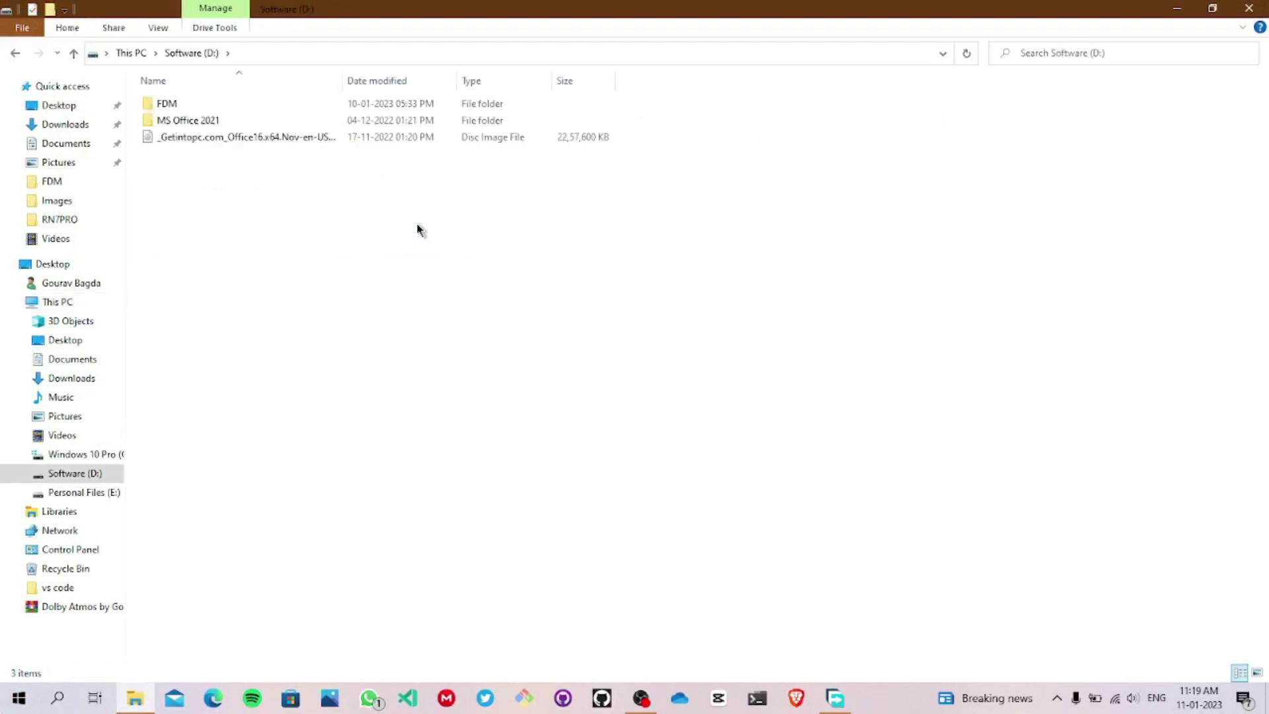
pyautogui.doubleClick(152, 113)
pyautogui.moveTo(165, 268); pyautogui.dragTo(295, 406)
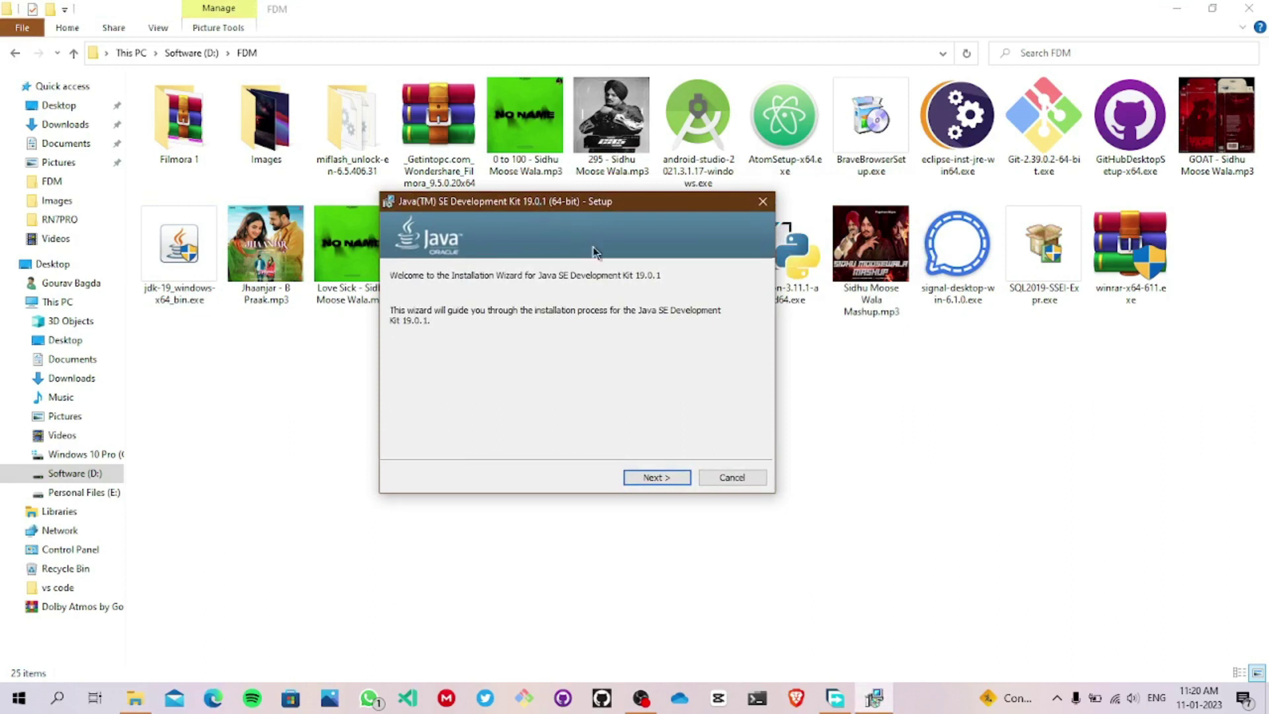
# - Install Java SE Development Kit 19.0.1 into the default folder C:\Program Files\Java\jdk-19\, then close the finished wizard and the folder window
pyautogui.moveTo(559, 201); pyautogui.dragTo(615, 216)
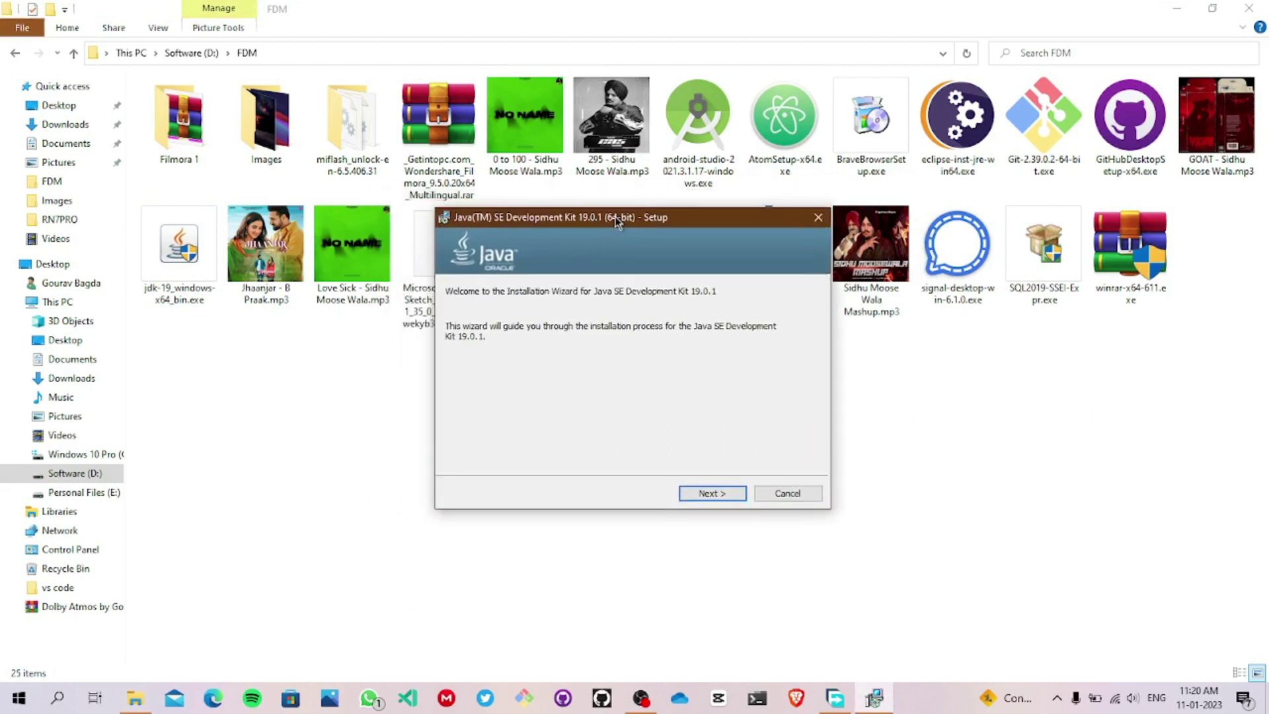
pyautogui.click(709, 492)
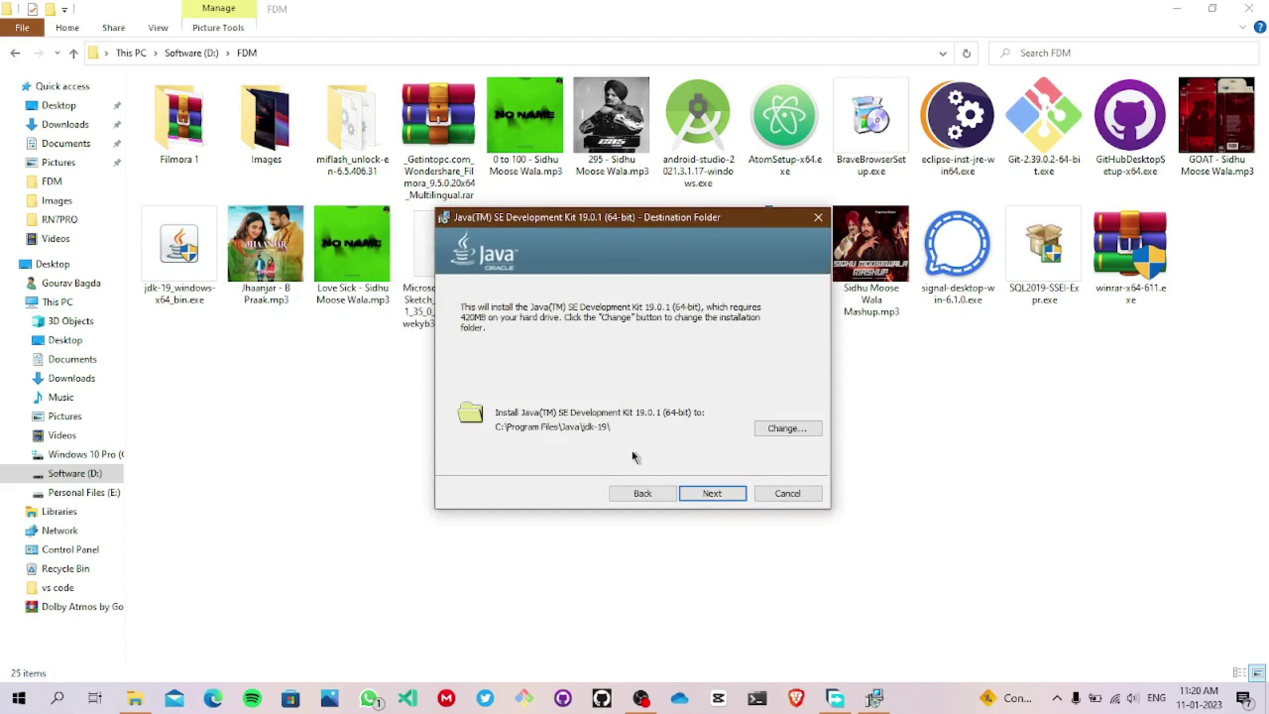
pyautogui.click(706, 500)
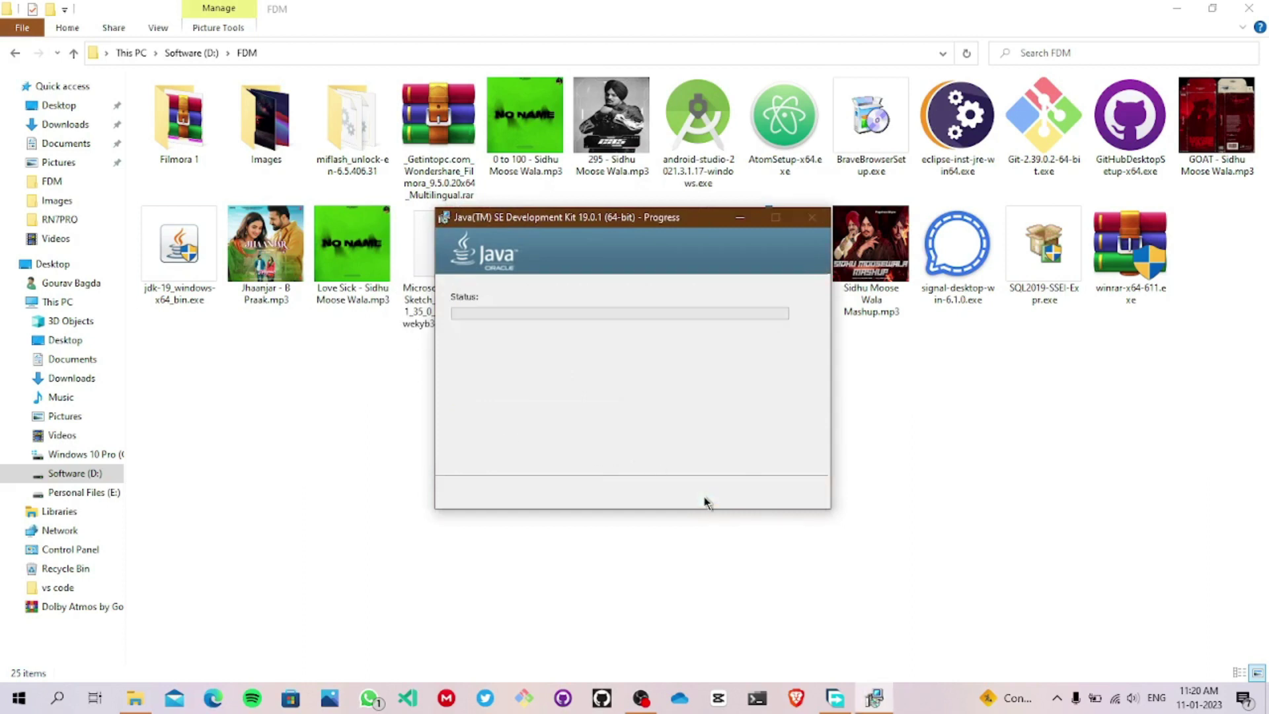
pyautogui.moveTo(648, 224)
pyautogui.mouseDown()
pyautogui.moveTo(537, 216)
pyautogui.moveTo(633, 272)
pyautogui.moveTo(602, 255)
pyautogui.moveTo(653, 211)
pyautogui.mouseUp()
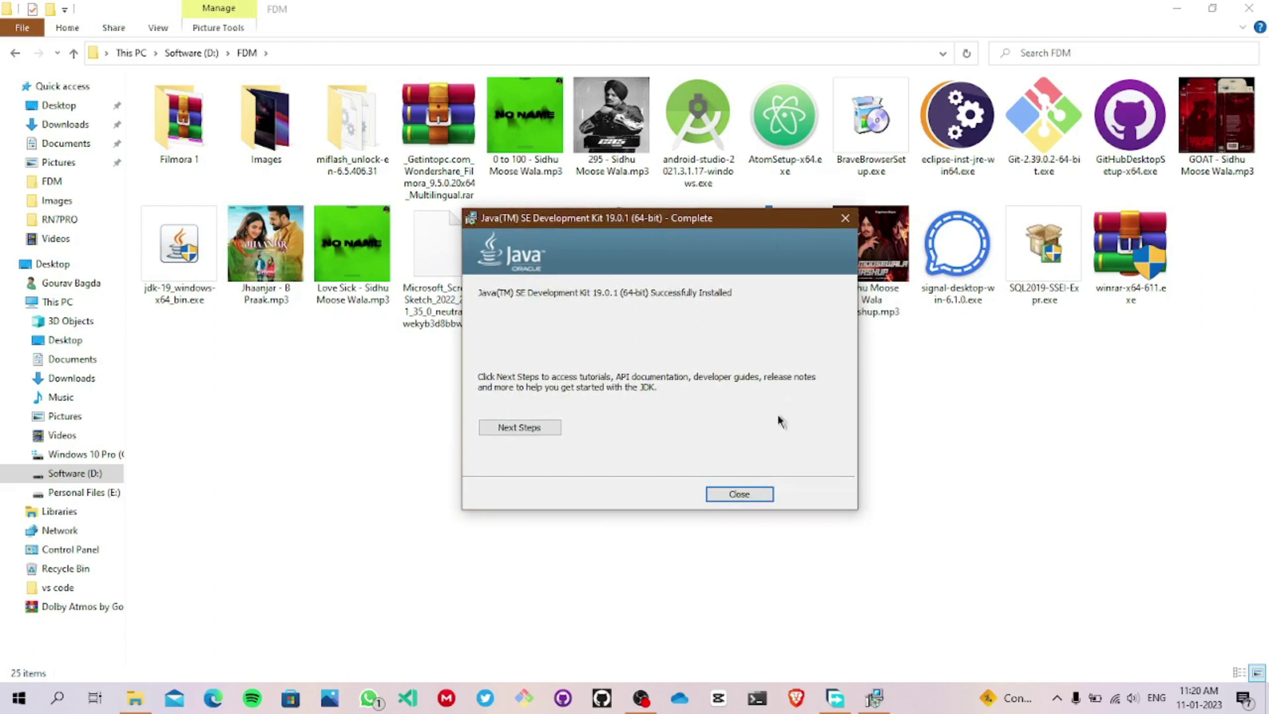
pyautogui.click(755, 493)
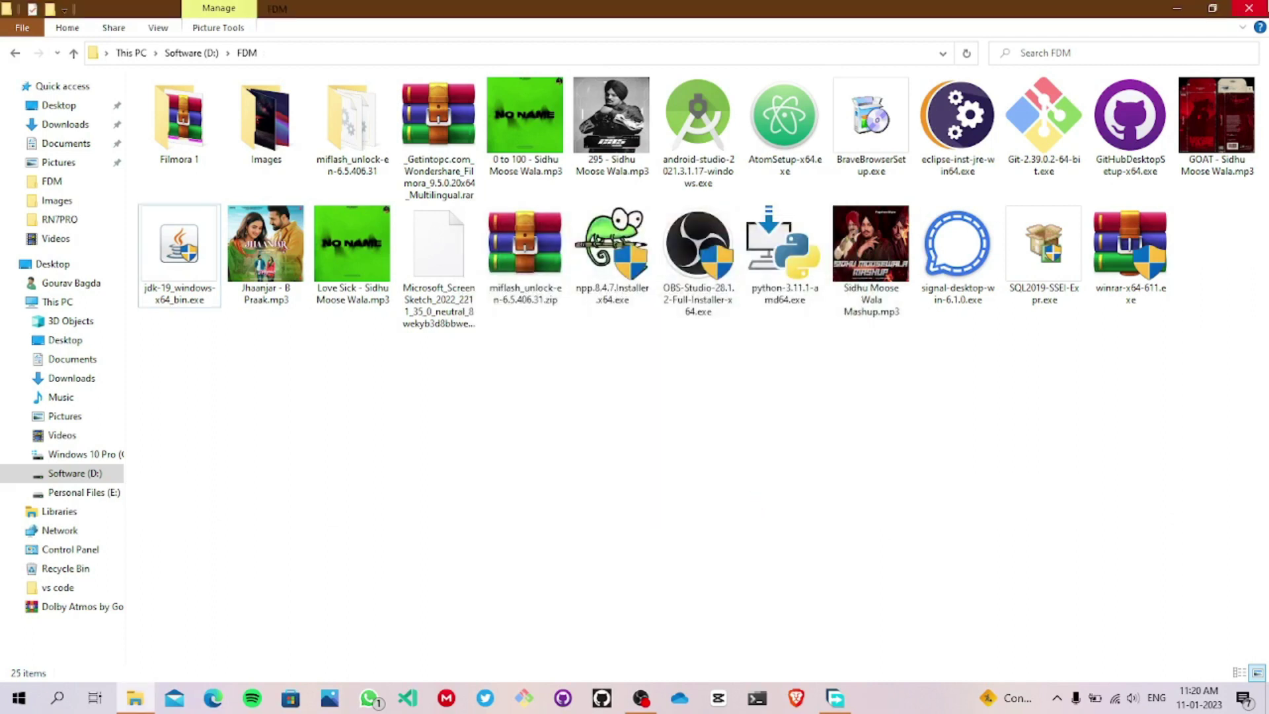
pyautogui.click(1265, 9)
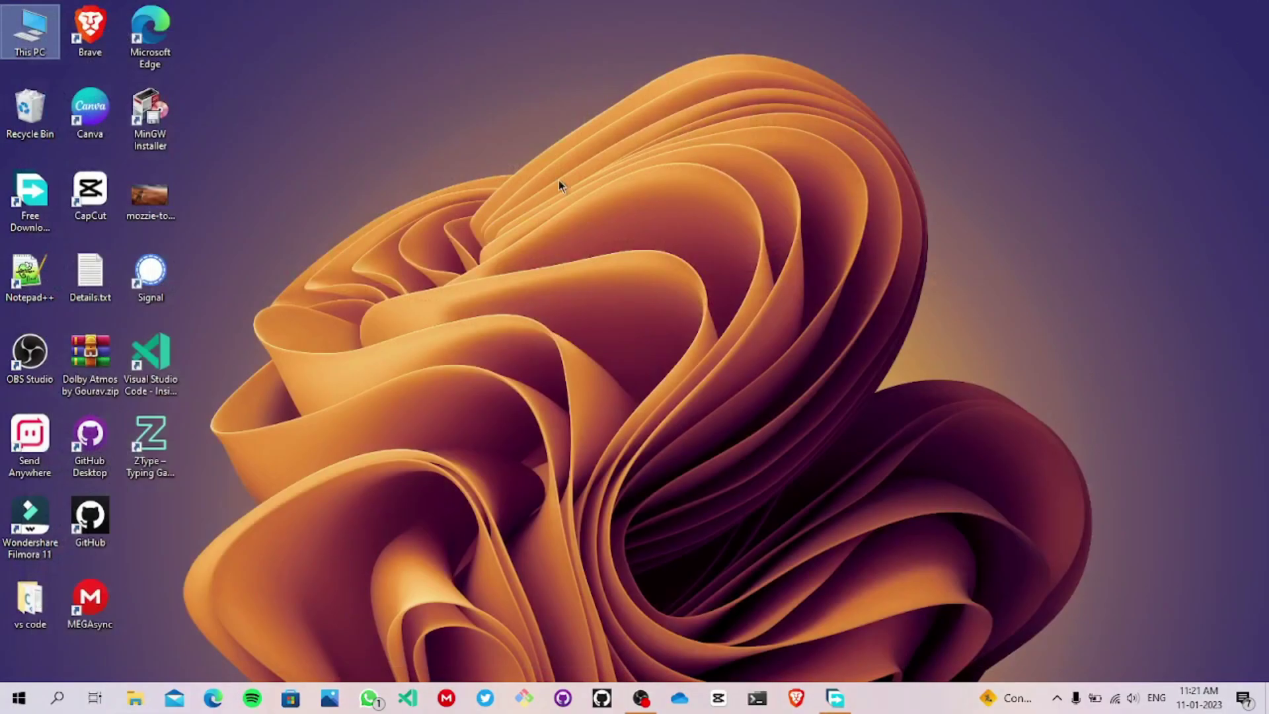
# - Browse to the C:\Program Files\Java\jdk-19 folder, copy its full path and minimize the folder window
pyautogui.click(605, 187)
pyautogui.press('super')
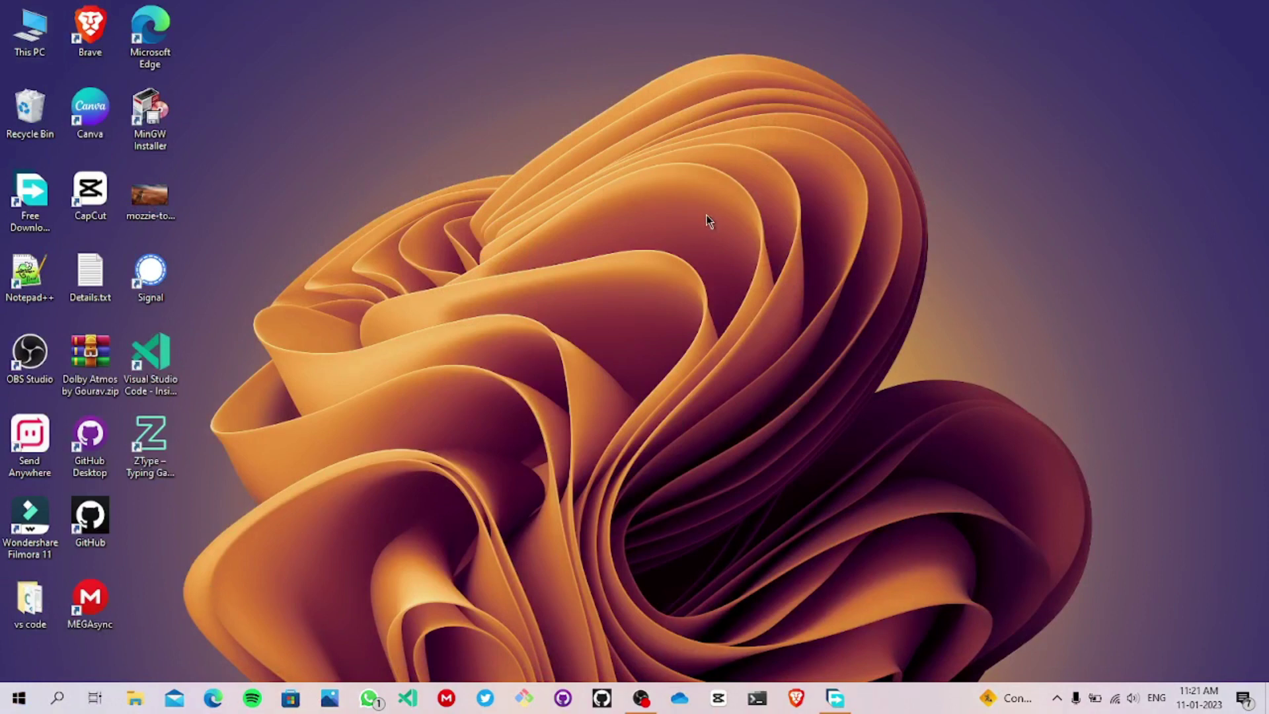
pyautogui.doubleClick(30, 30)
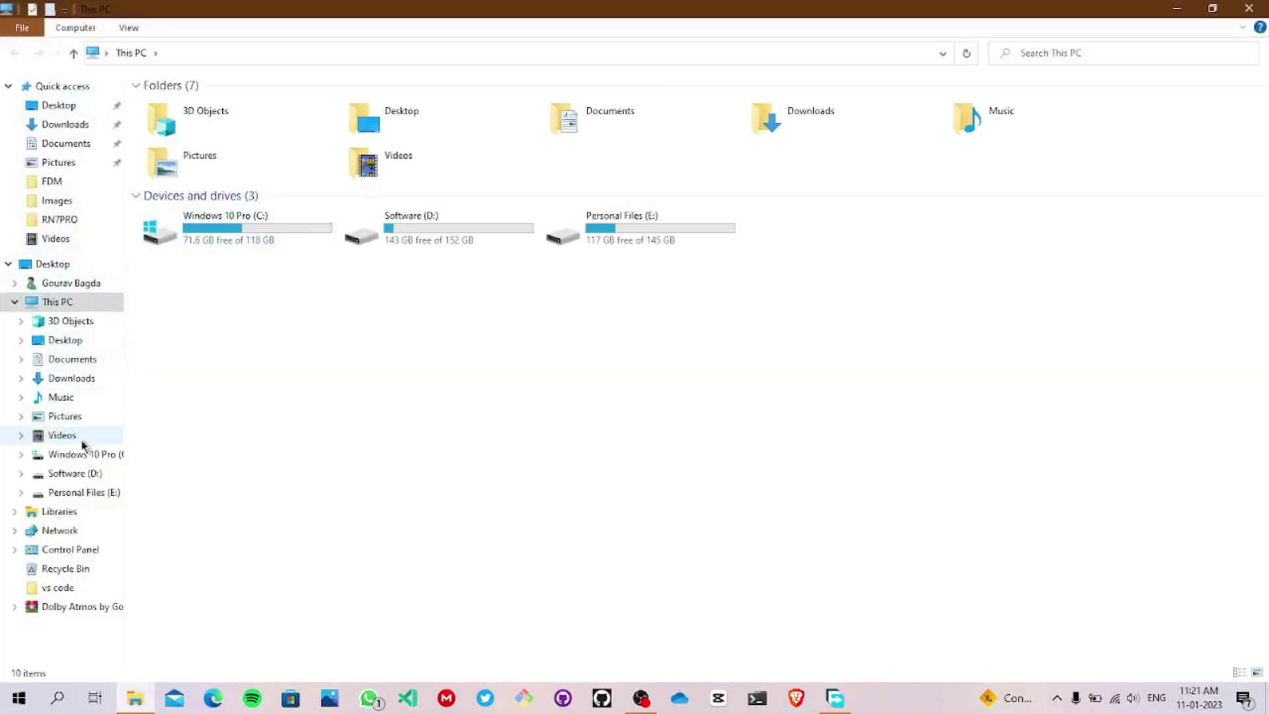
pyautogui.click(253, 232)
pyautogui.doubleClick(253, 233)
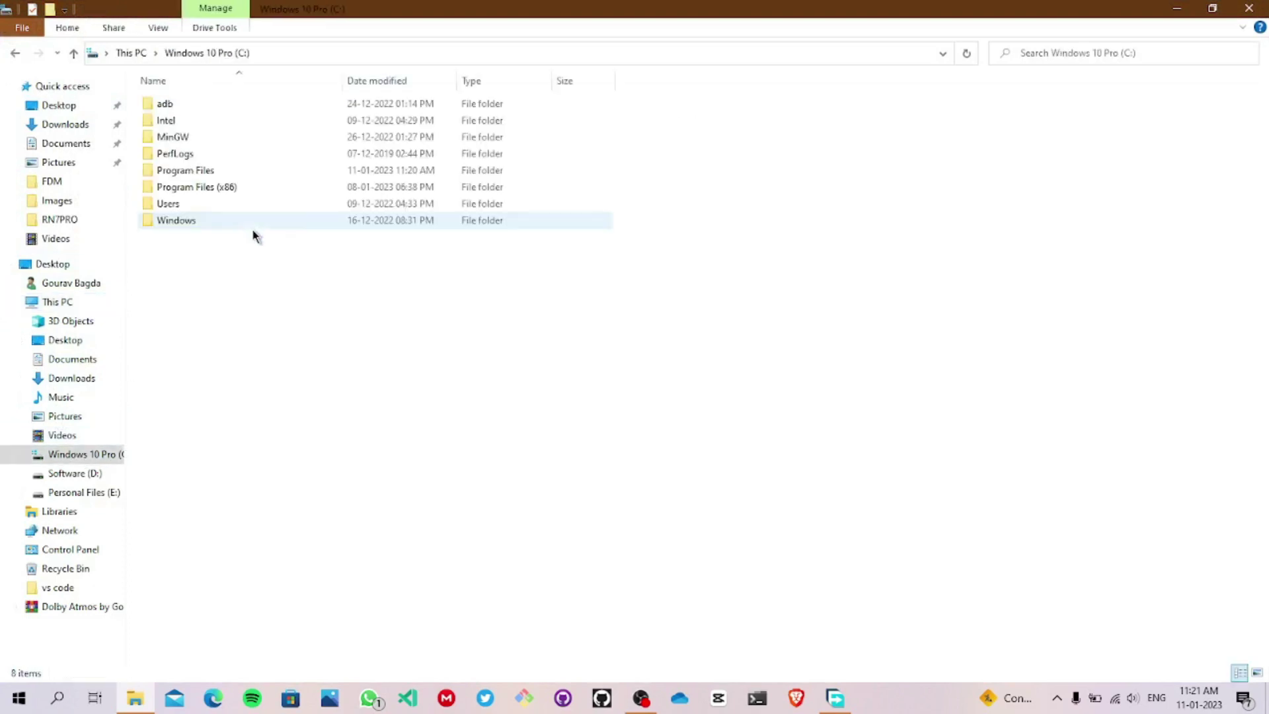
pyautogui.doubleClick(217, 173)
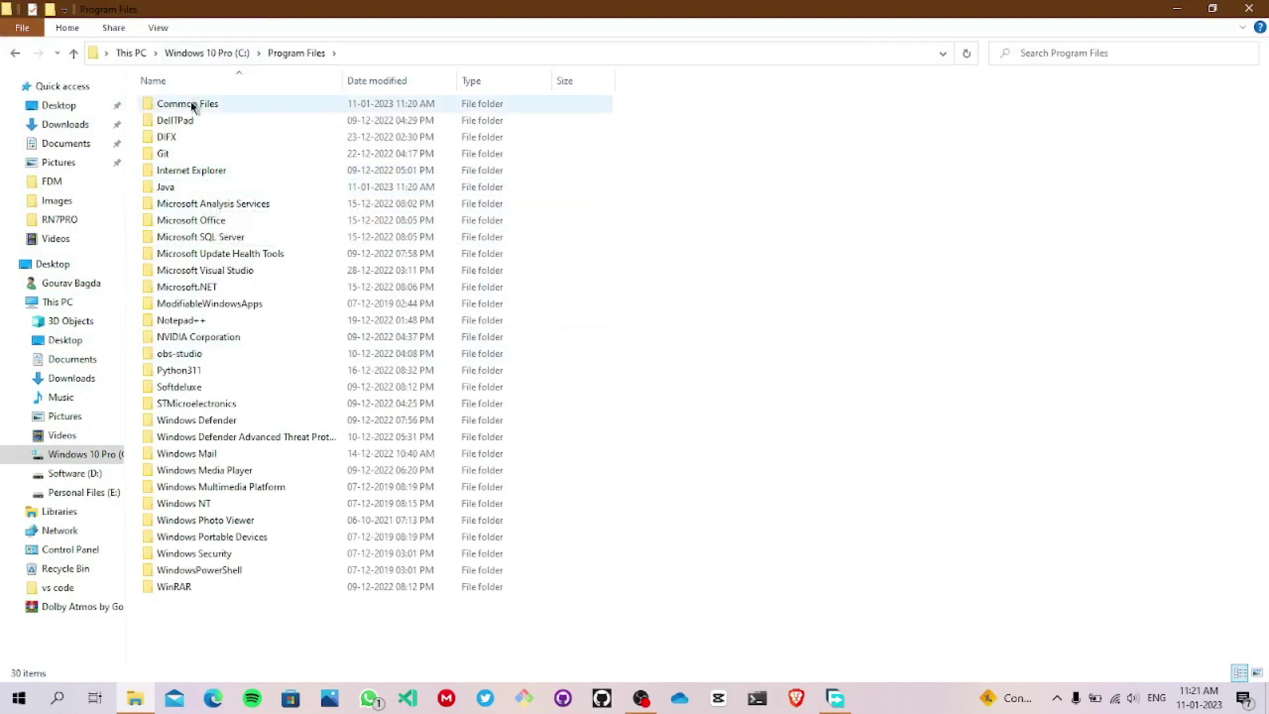
pyautogui.click(191, 188)
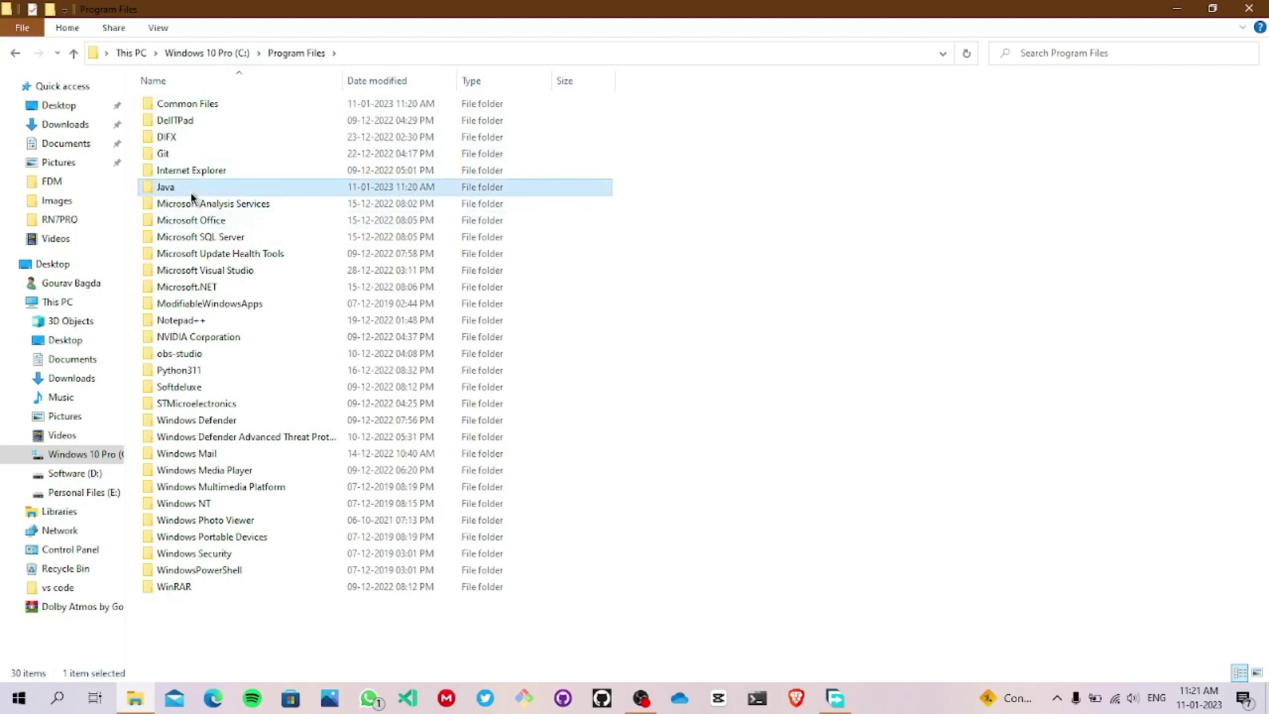
pyautogui.doubleClick(191, 197)
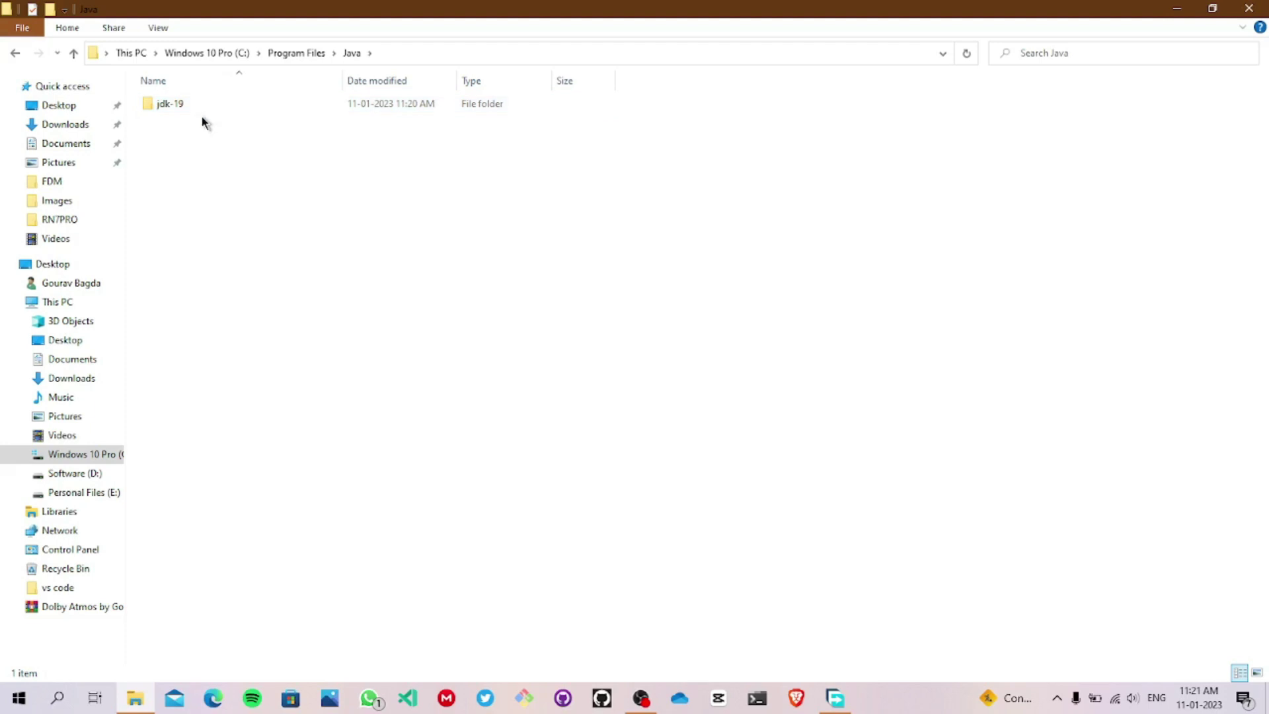
pyautogui.doubleClick(196, 109)
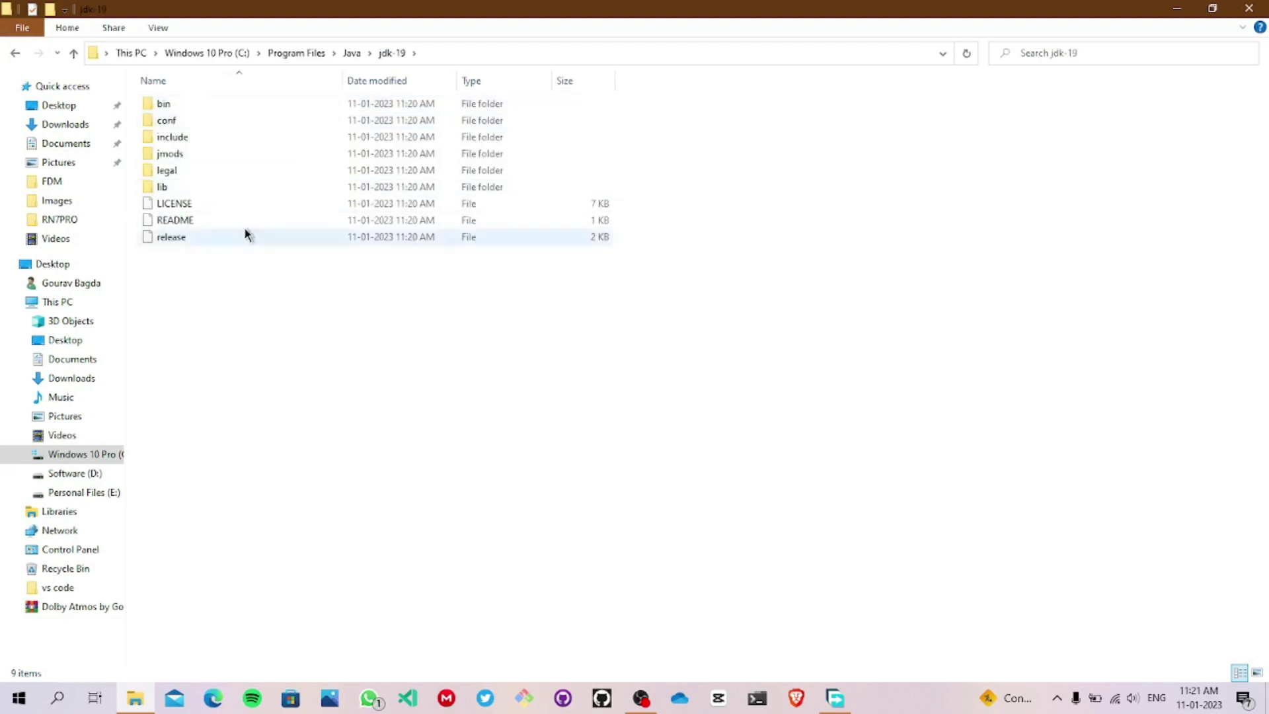
pyautogui.click(430, 53)
pyautogui.hotkey('ctrl', 'c')
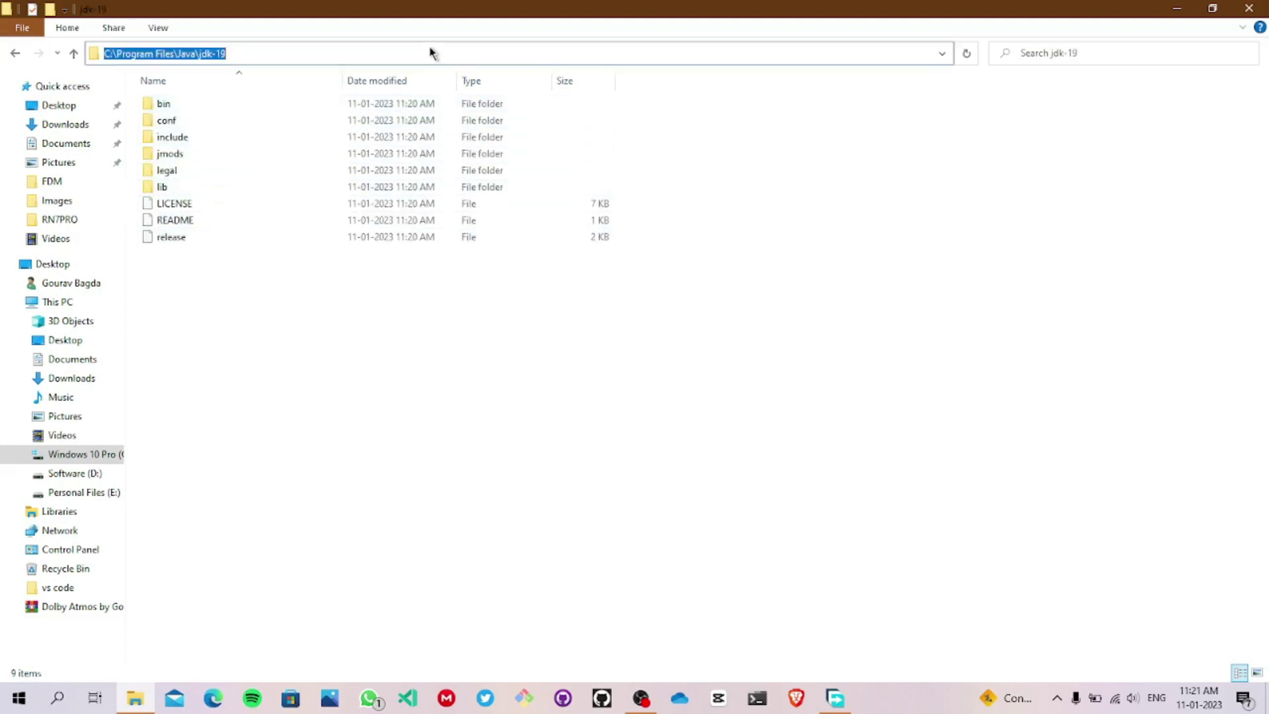
pyautogui.click(1167, 15)
# - Search Windows for "view", open the advanced system settings and bring up the Environment Variables dialog
pyautogui.click(18, 697)
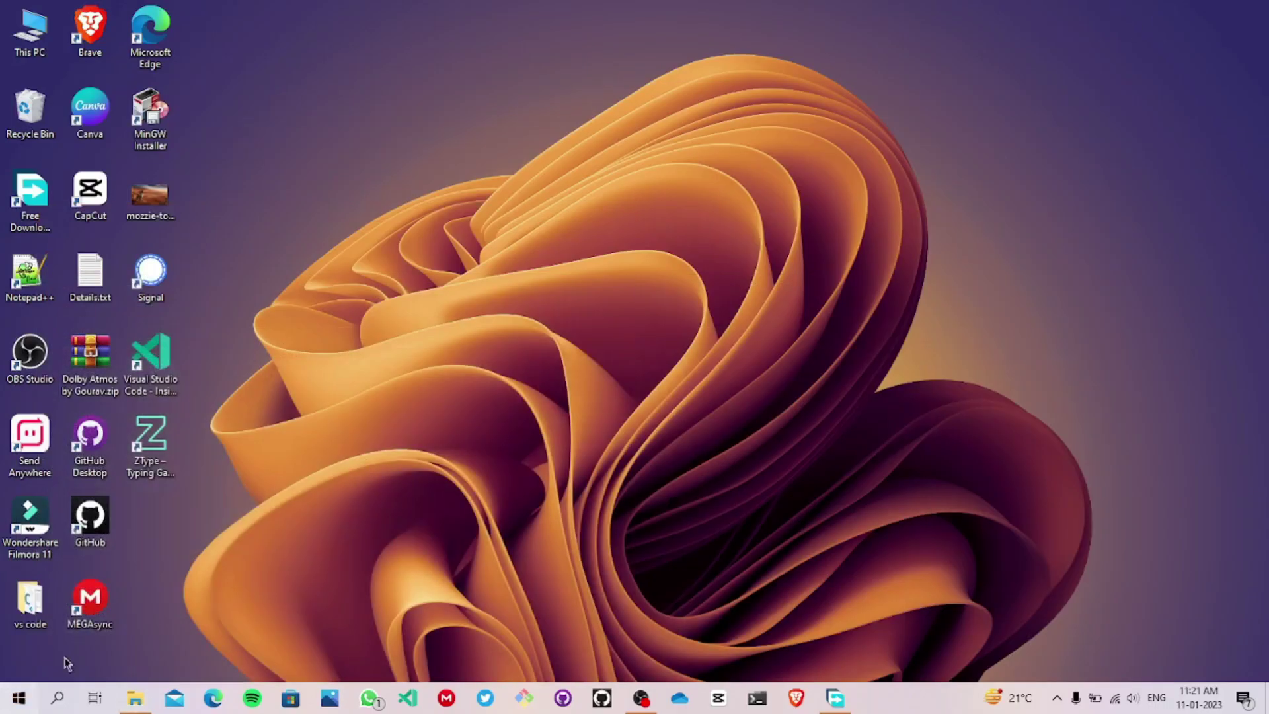
pyautogui.write('view')
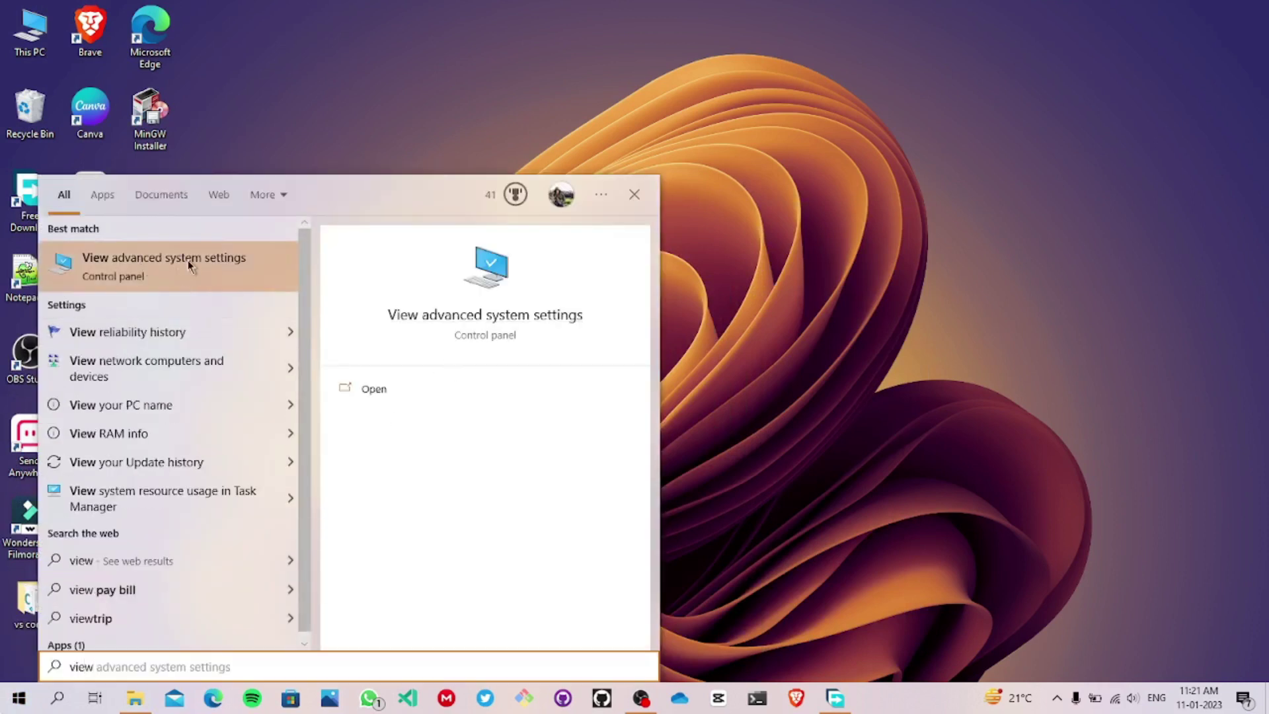
pyautogui.click(364, 394)
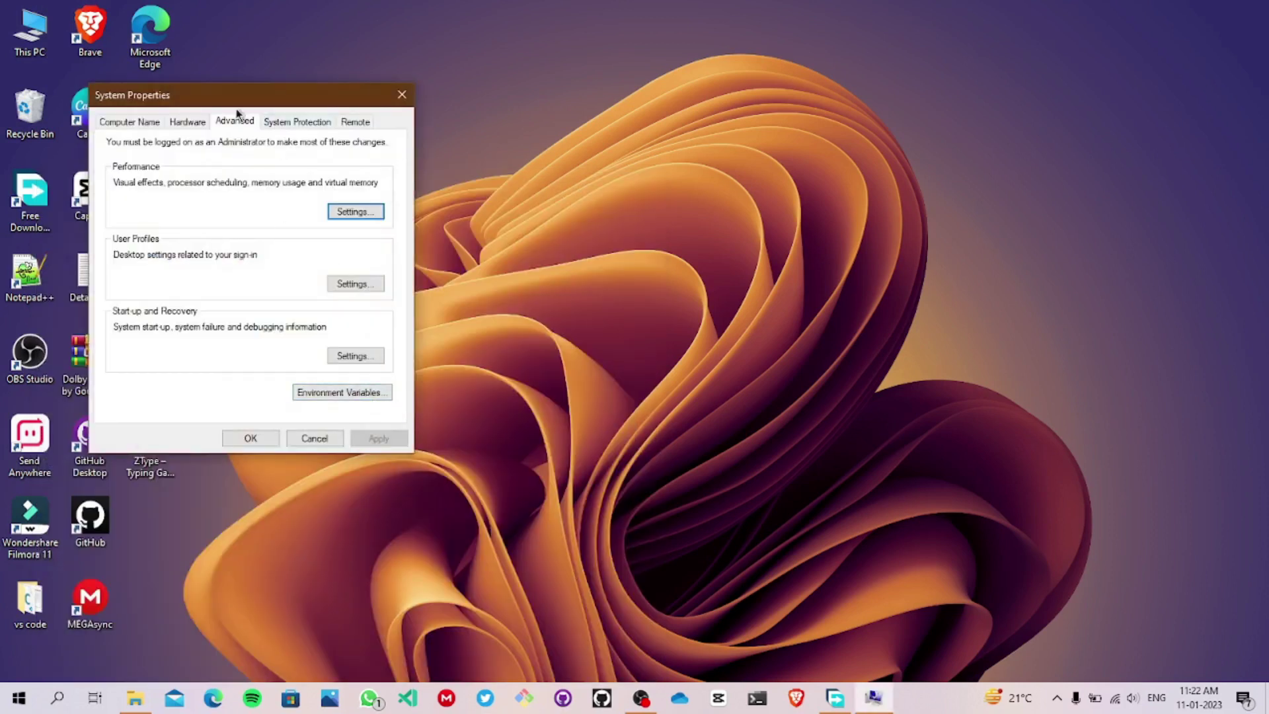
pyautogui.moveTo(225, 102); pyautogui.dragTo(529, 109)
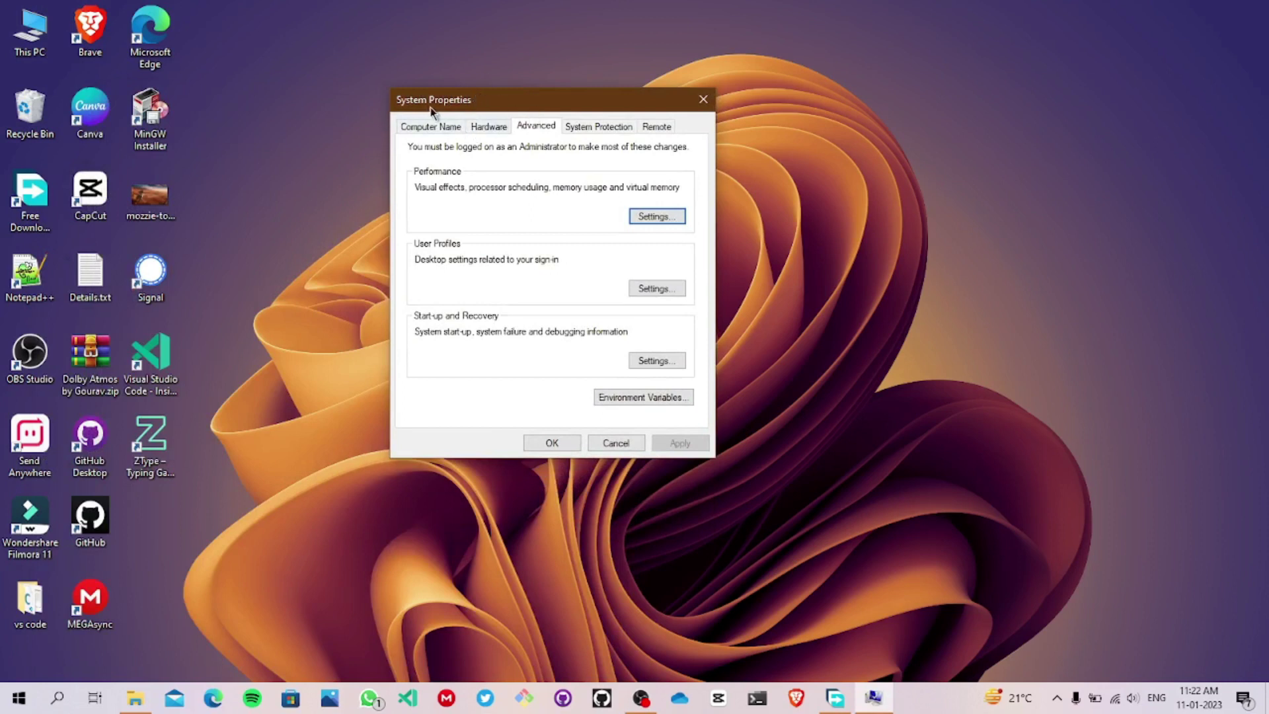
pyautogui.click(645, 400)
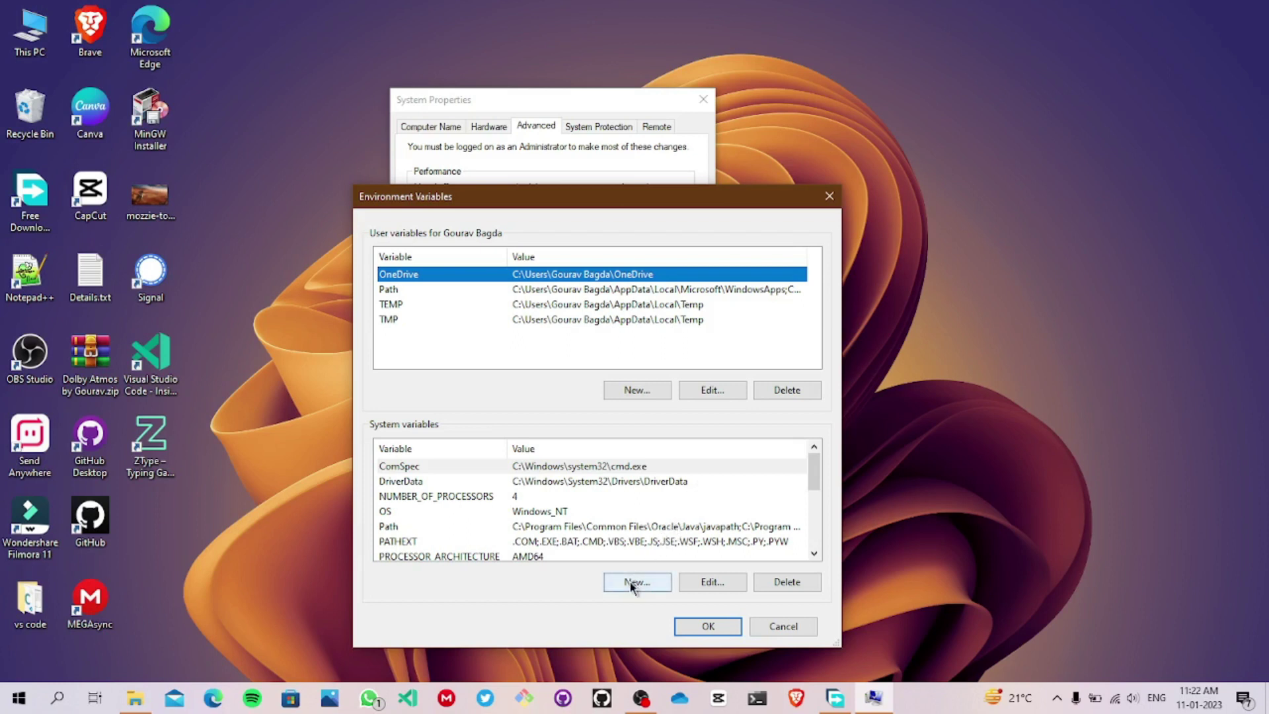
# - Create a new system variable named JAVA_HOME with the value C:\Program Files\Java\jdk-19
pyautogui.click(629, 582)
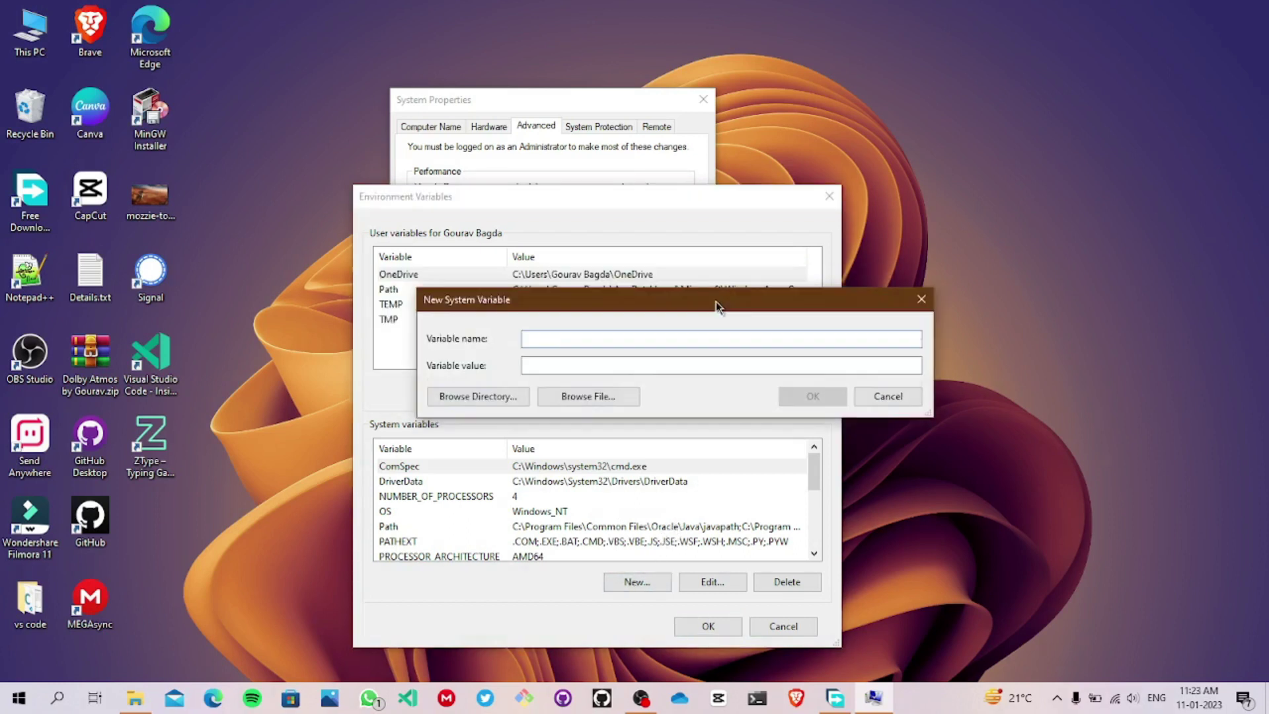
pyautogui.moveTo(606, 257); pyautogui.dragTo(667, 226)
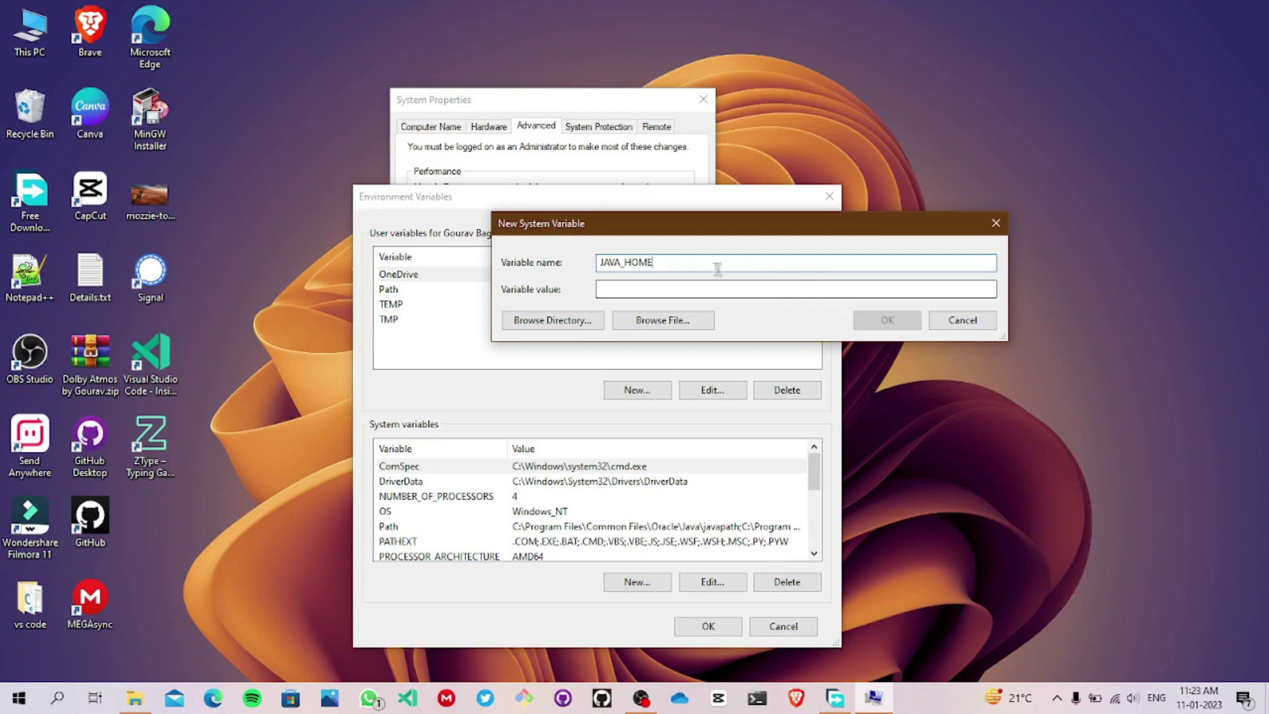
pyautogui.click(706, 289)
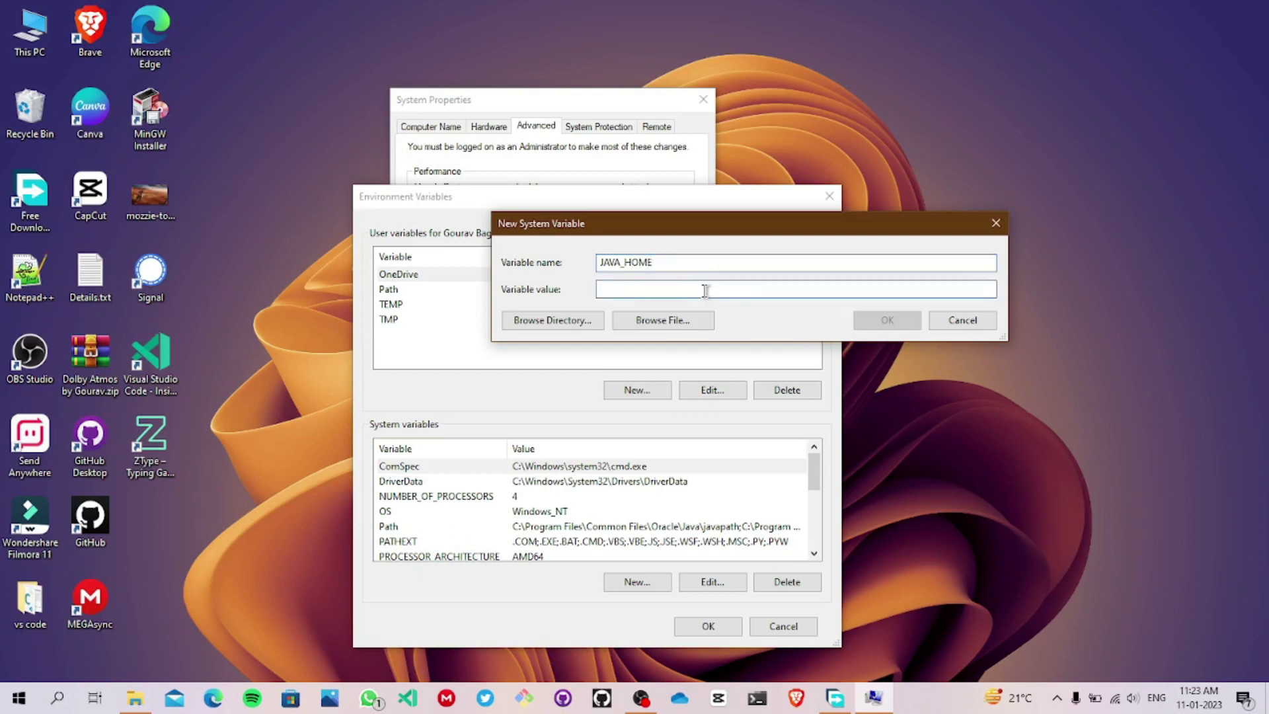
pyautogui.hotkey('ctrl', 'v')
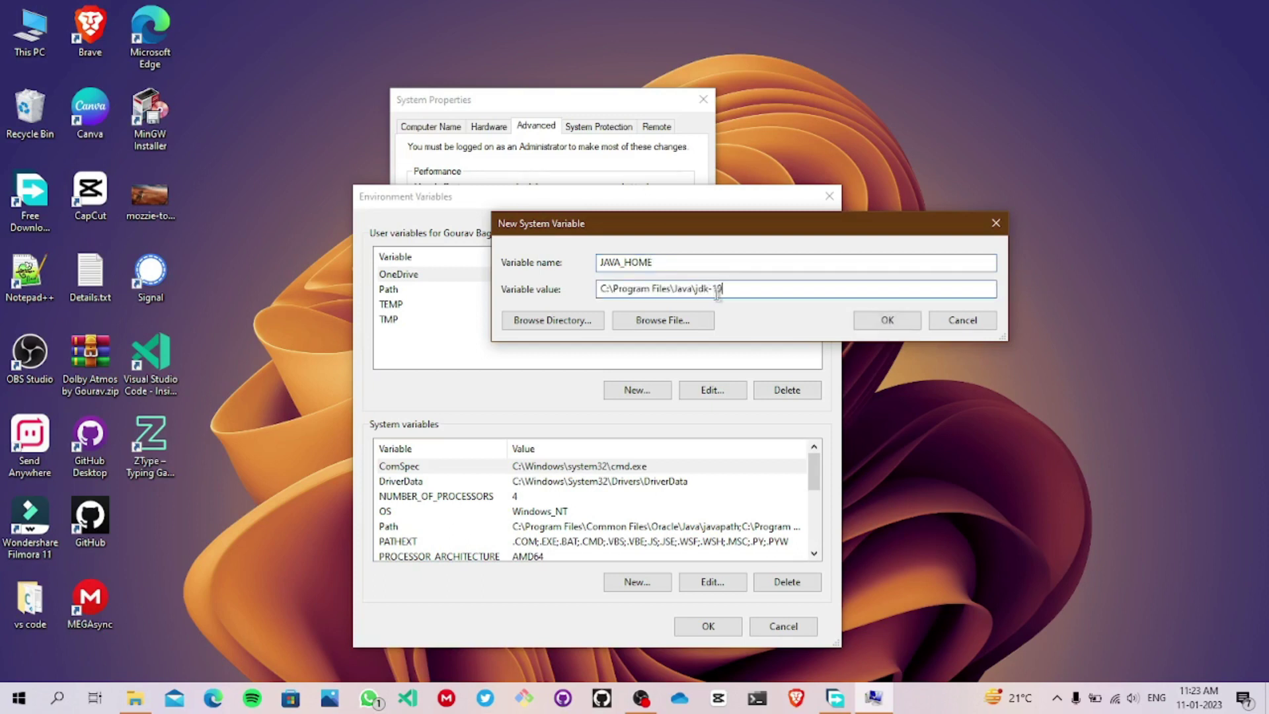
pyautogui.click(885, 321)
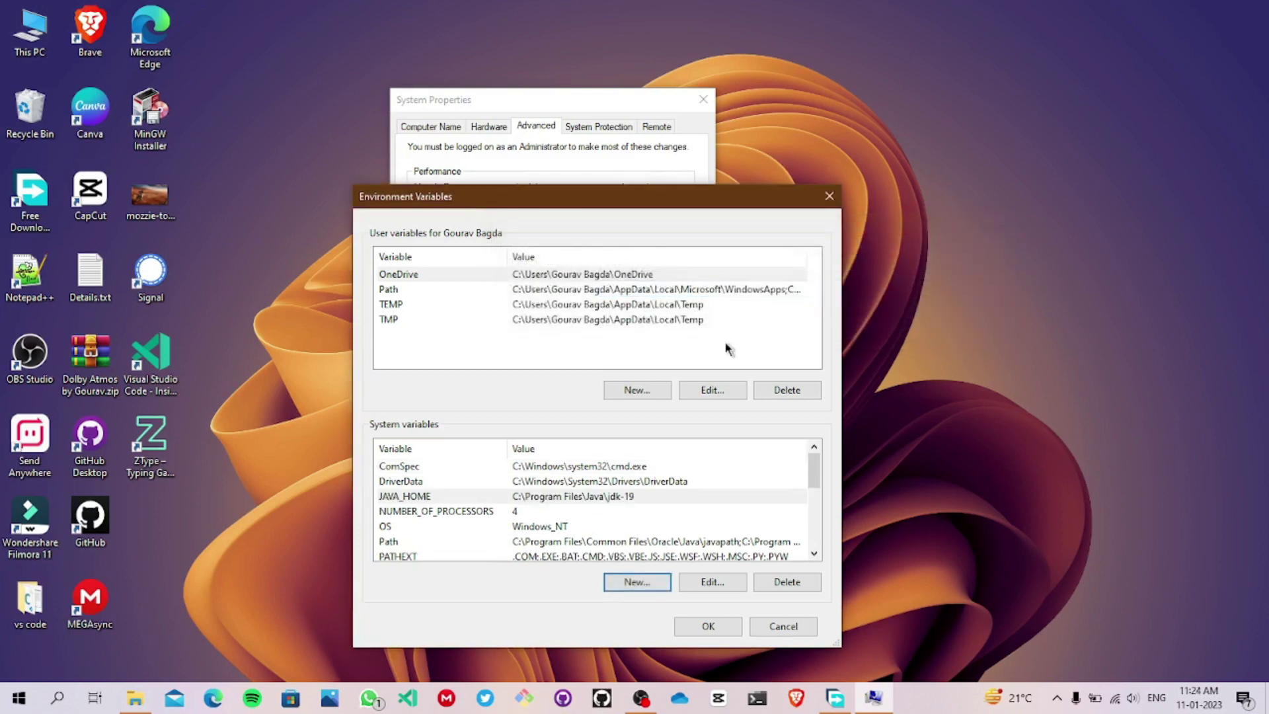
pyautogui.moveTo(656, 199); pyautogui.dragTo(678, 162)
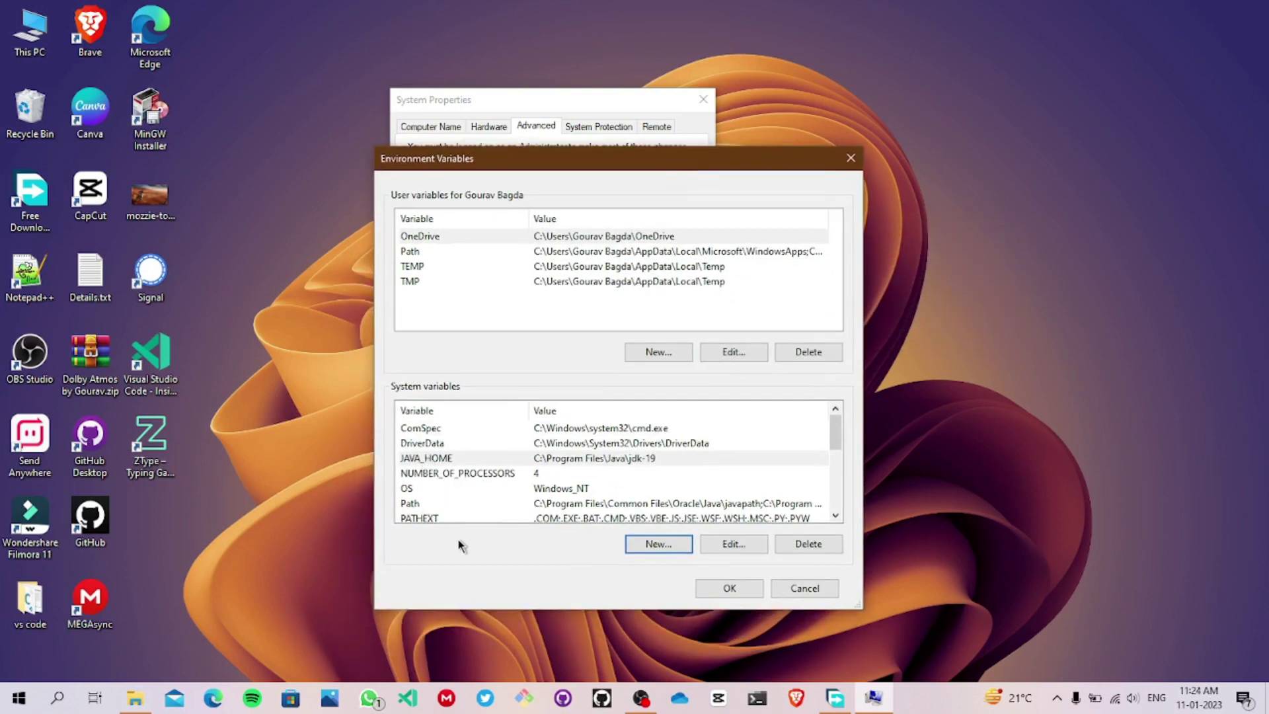
# - Return to the folder window, open the bin folder inside jdk-19 and copy its full path
pyautogui.click(135, 698)
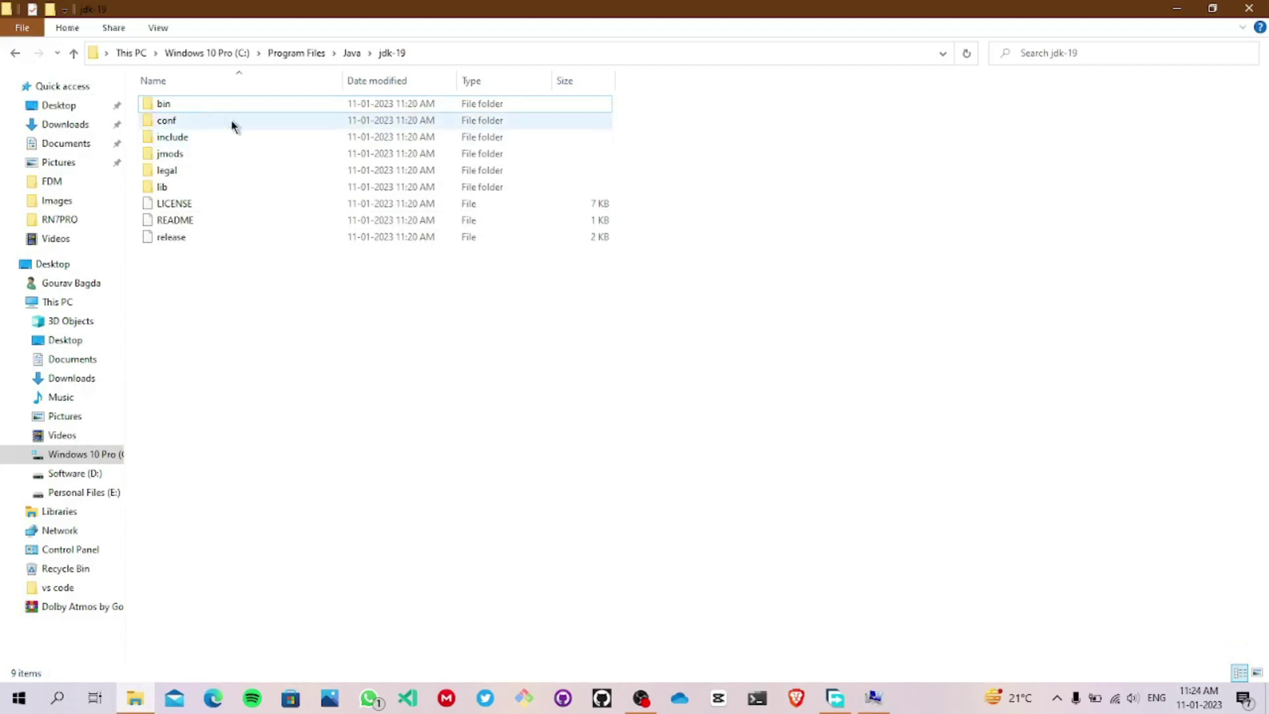
pyautogui.click(336, 54)
pyautogui.click(337, 53)
pyautogui.click(356, 55)
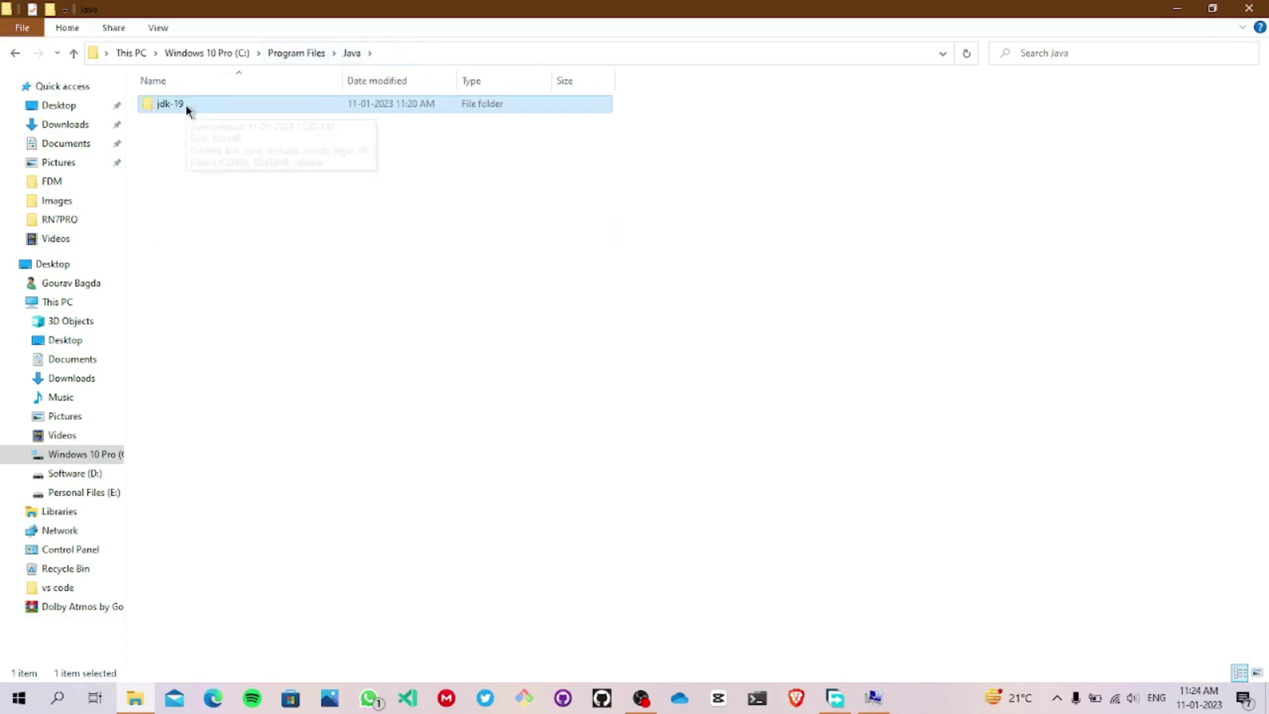
pyautogui.doubleClick(186, 106)
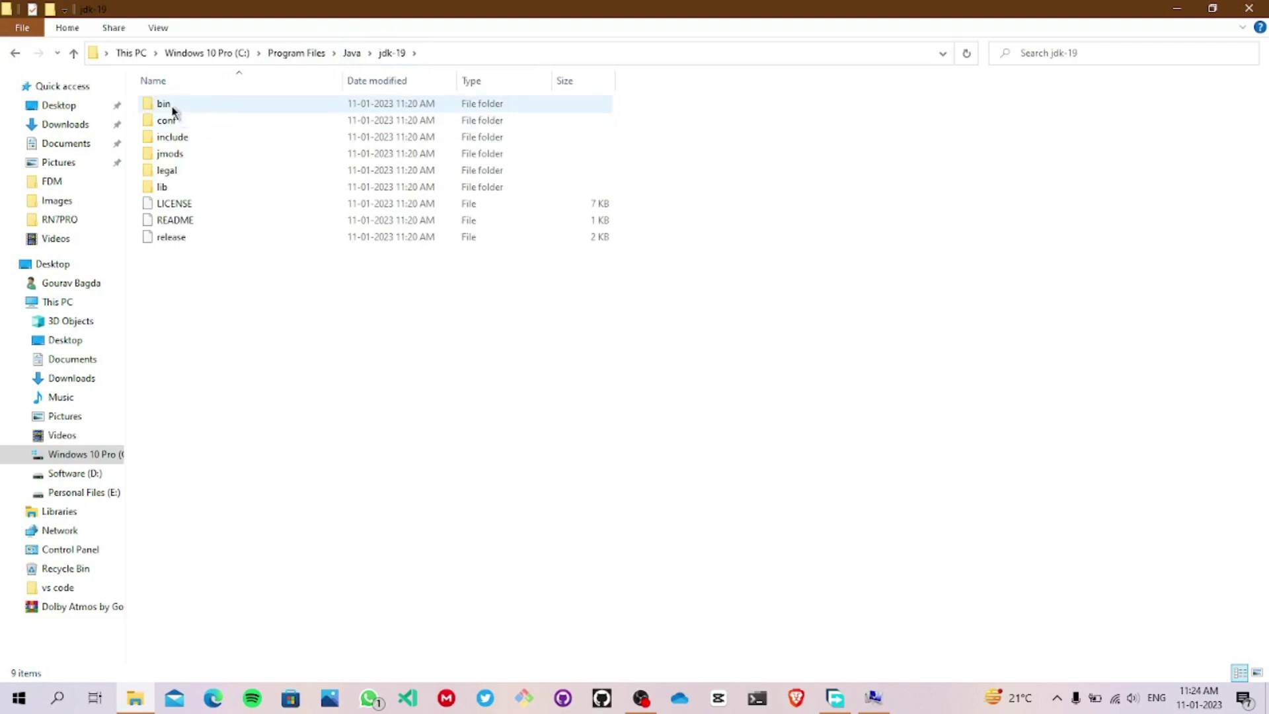
pyautogui.click(177, 106)
pyautogui.doubleClick(177, 105)
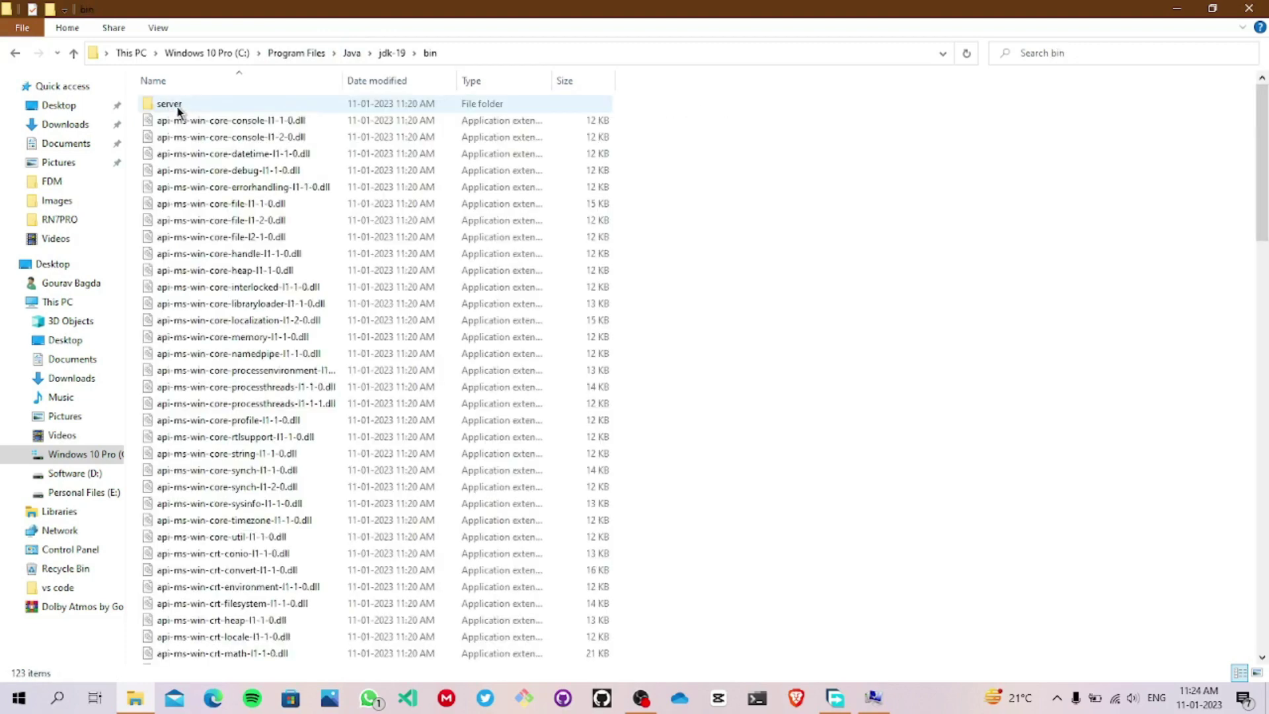
pyautogui.click(487, 55)
pyautogui.hotkey('ctrl', 'c')
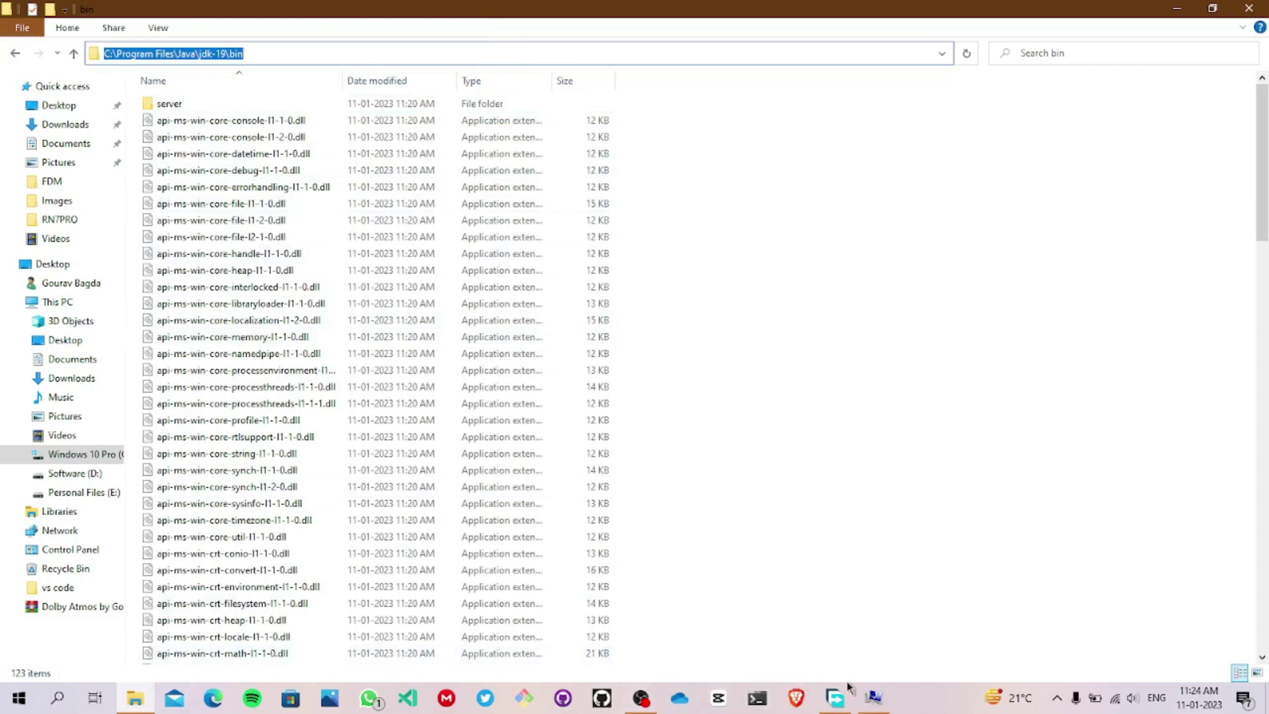
# - Add the entry C:\Program Files\Java\jdk-19\bin to the system variable Path
pyautogui.click(873, 697)
pyautogui.moveTo(569, 160); pyautogui.dragTo(635, 84)
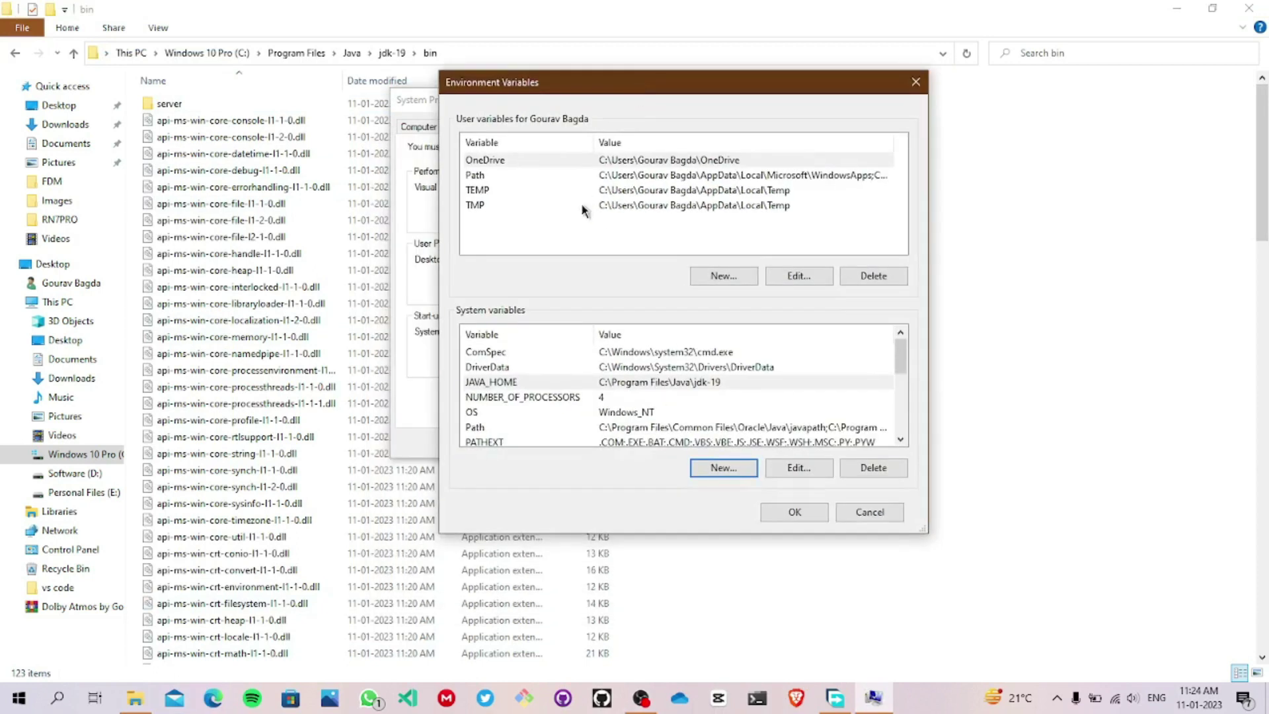
pyautogui.click(482, 430)
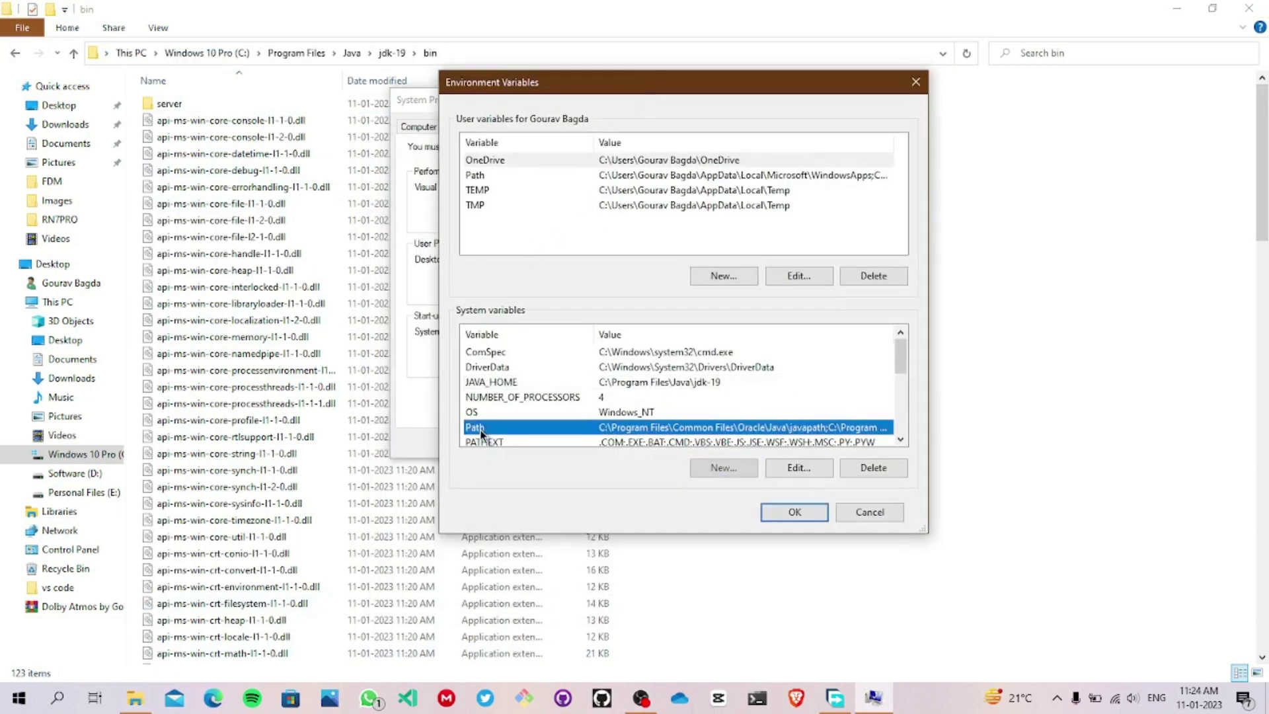
pyautogui.doubleClick(531, 427)
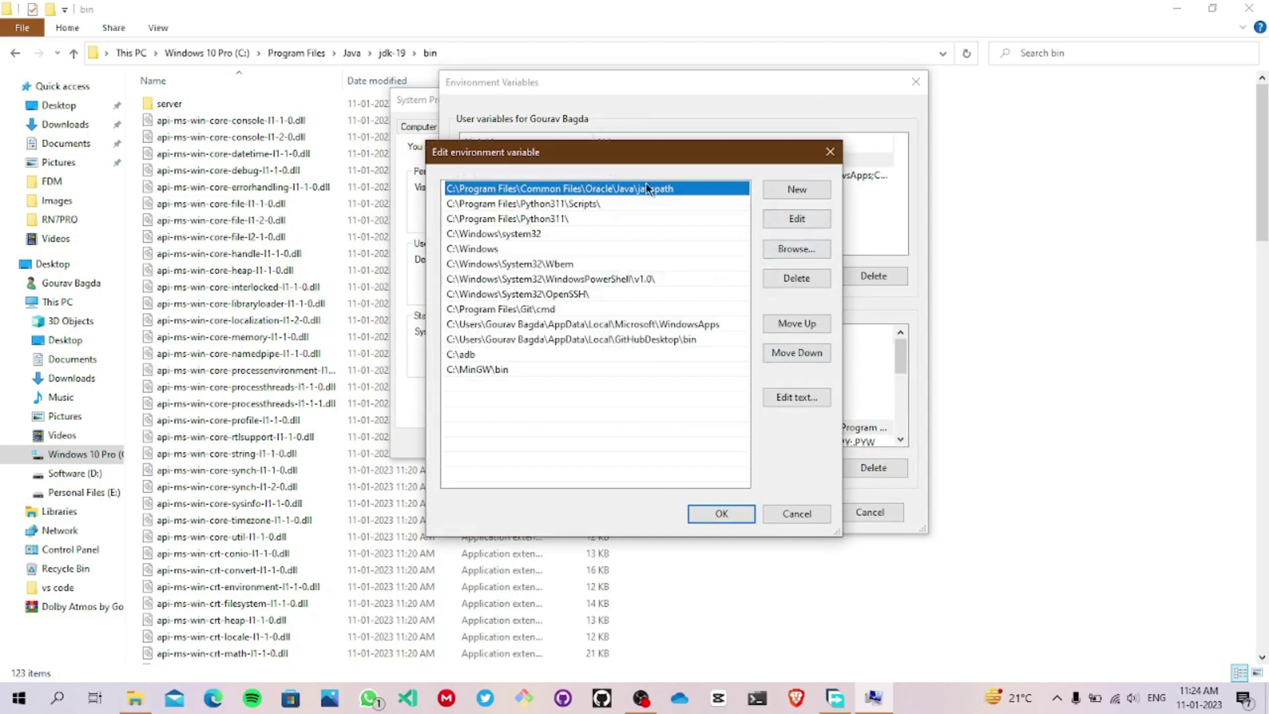
pyautogui.moveTo(620, 148); pyautogui.dragTo(671, 182)
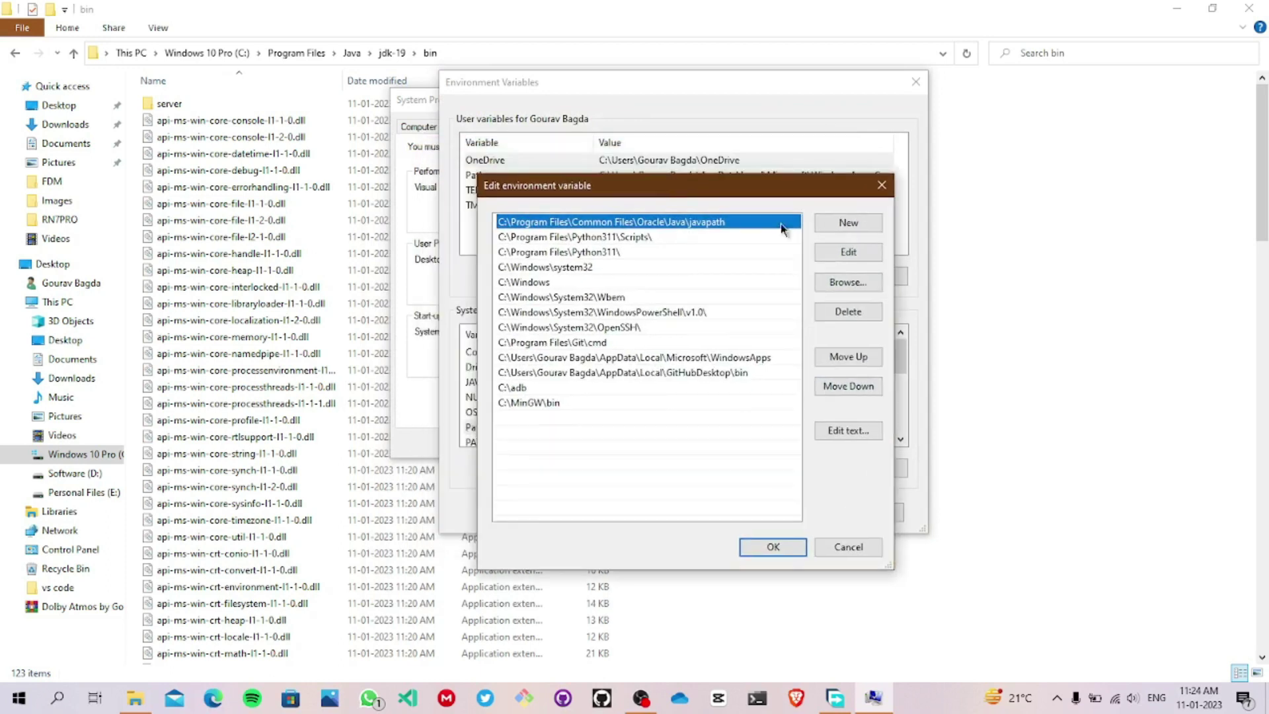
pyautogui.click(841, 225)
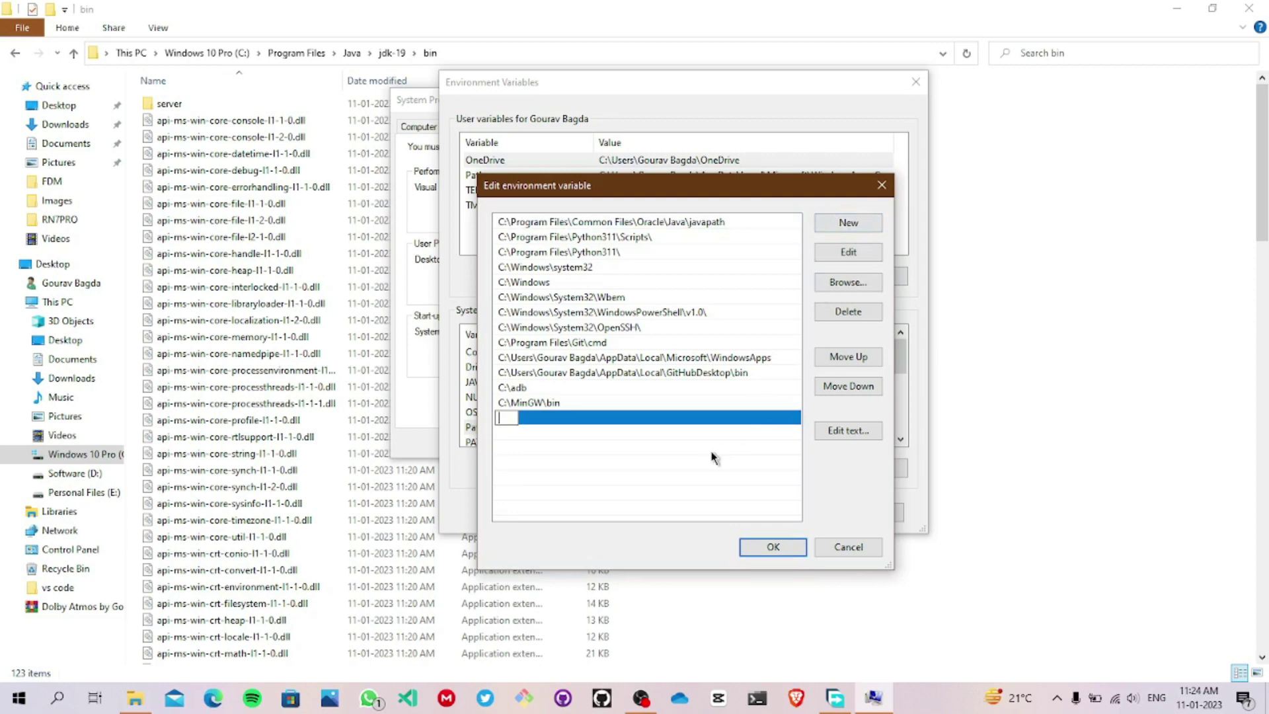
pyautogui.hotkey('ctrl', 'v')
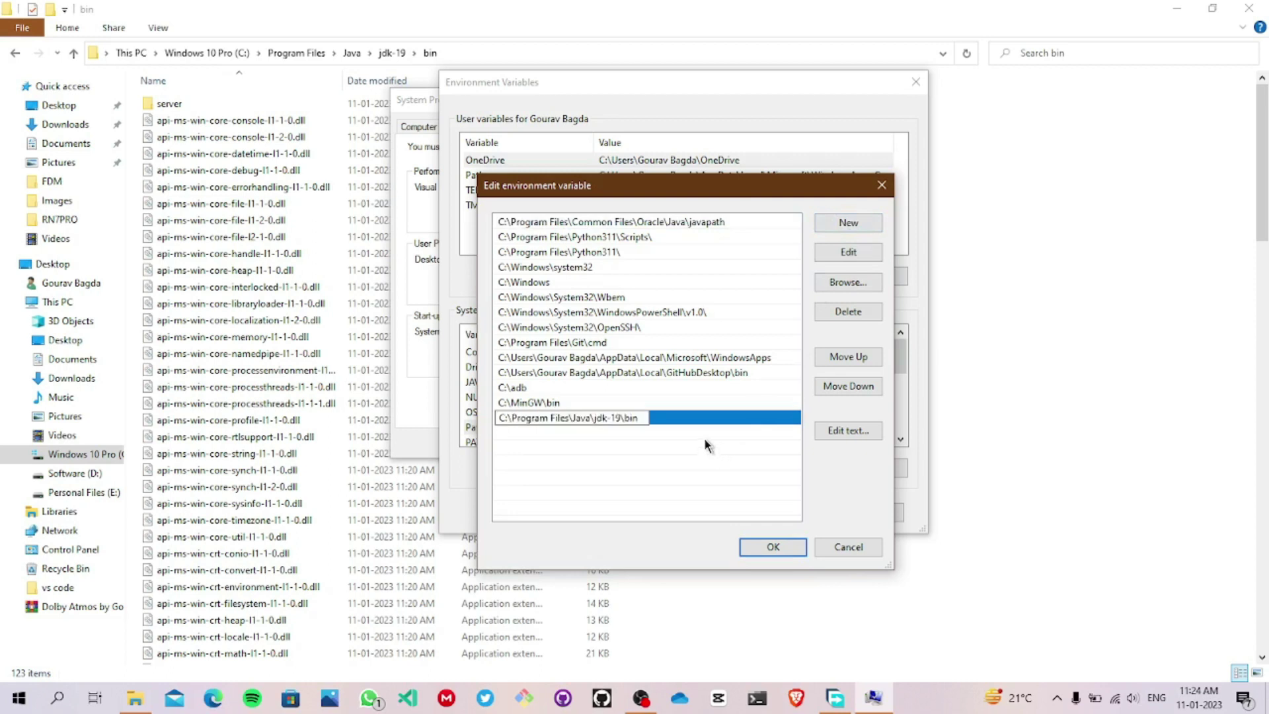
pyautogui.click(773, 548)
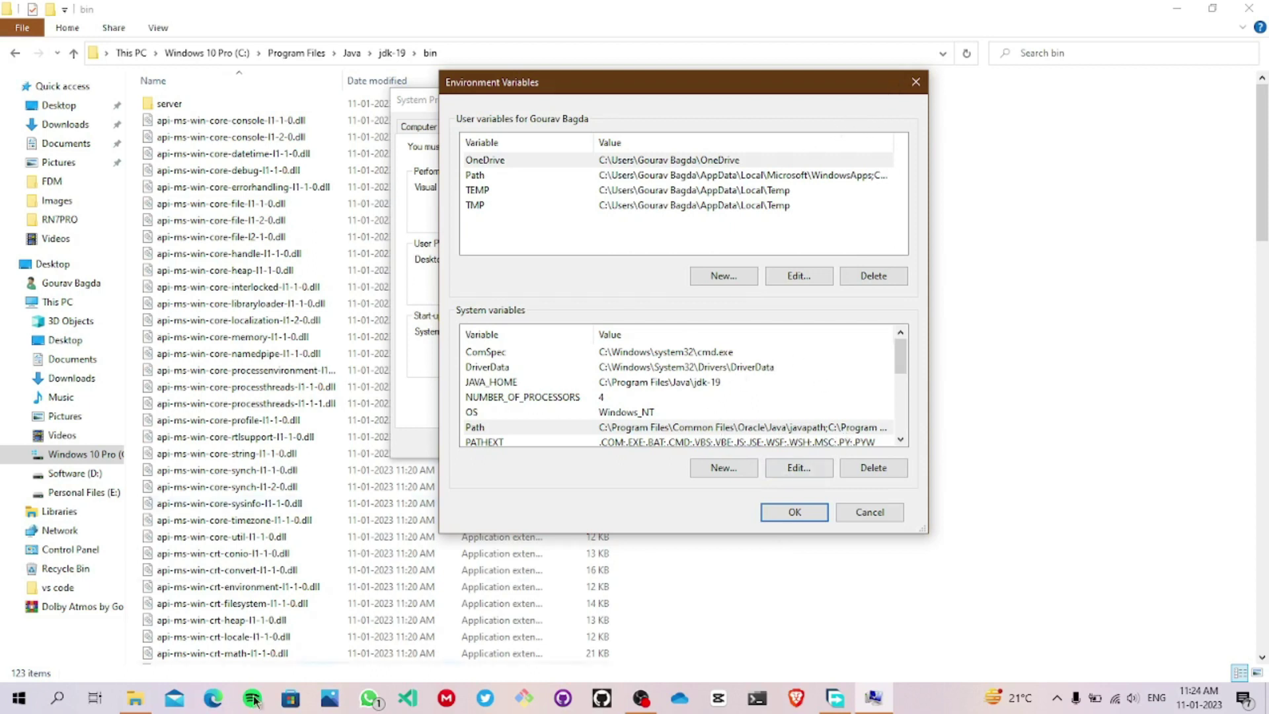
# - Bring the folder window forward and go back up to the Program Files folder
pyautogui.click(134, 697)
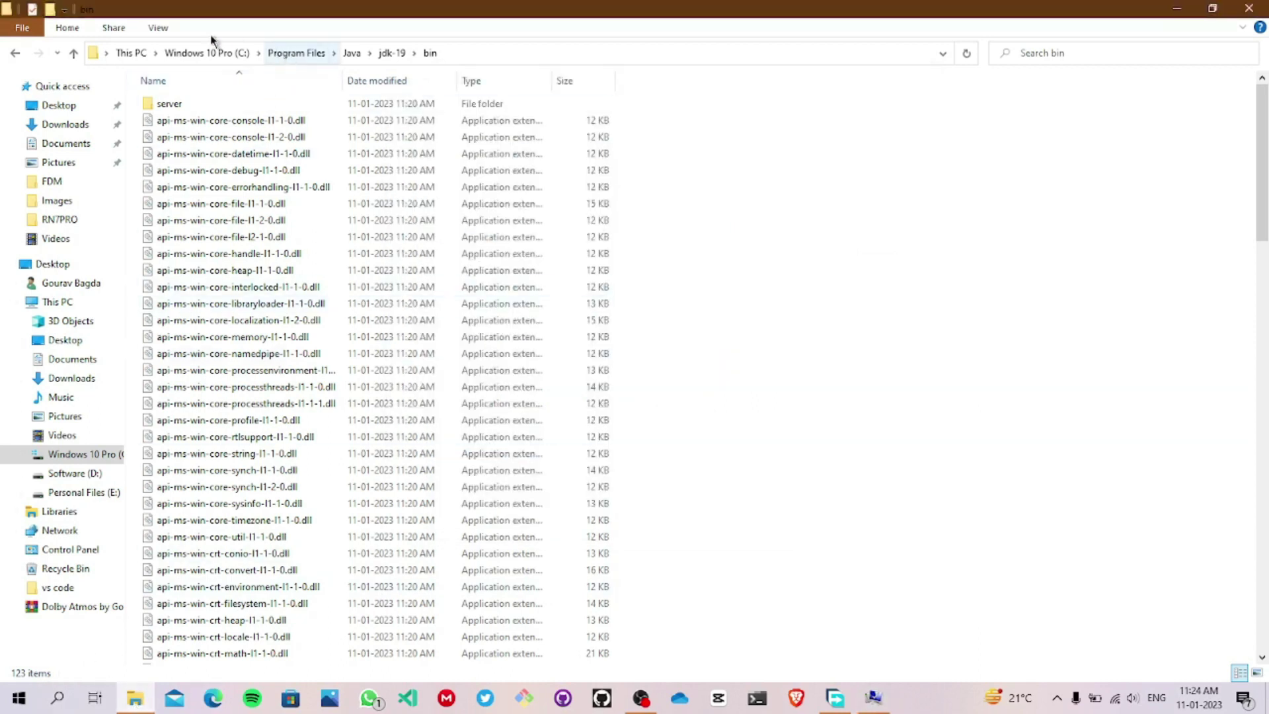
pyautogui.click(9, 57)
pyautogui.click(7, 58)
pyautogui.click(5, 57)
pyautogui.click(7, 57)
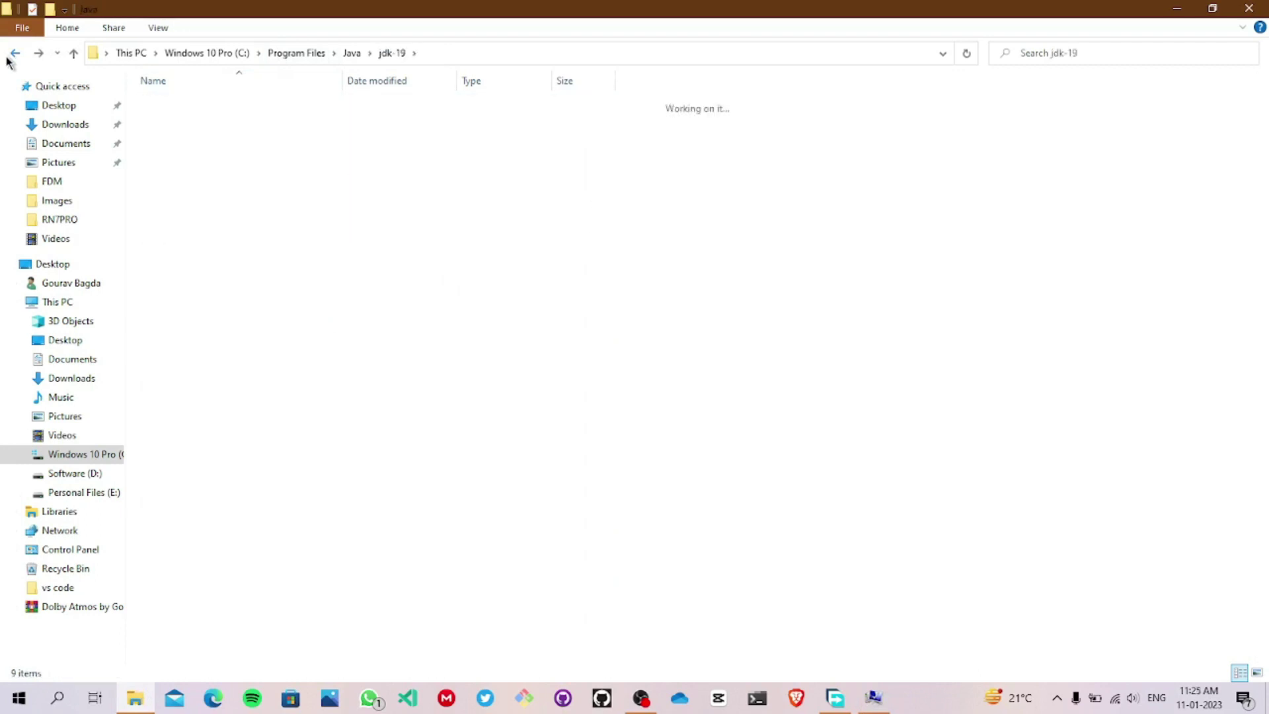
pyautogui.click(8, 59)
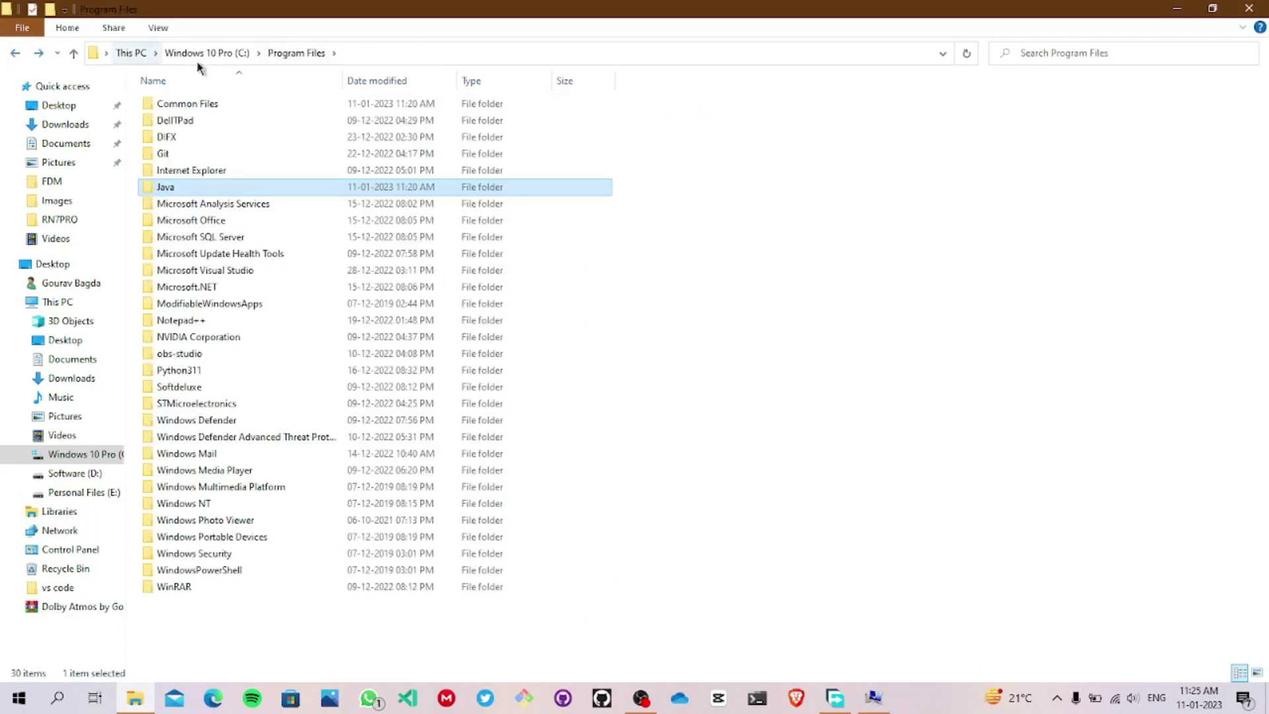
pyautogui.click(316, 52)
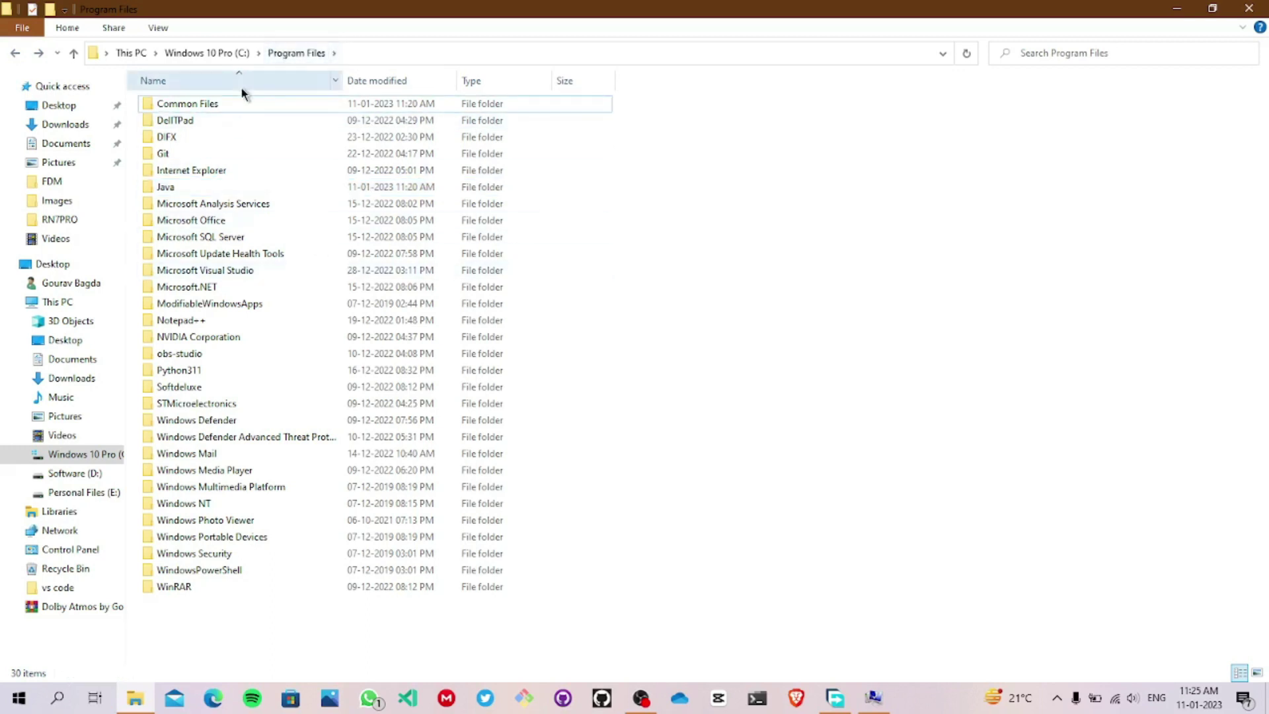
# - Browse into Common Files\Oracle\Java\javapath and copy the folder's full path
pyautogui.doubleClick(244, 103)
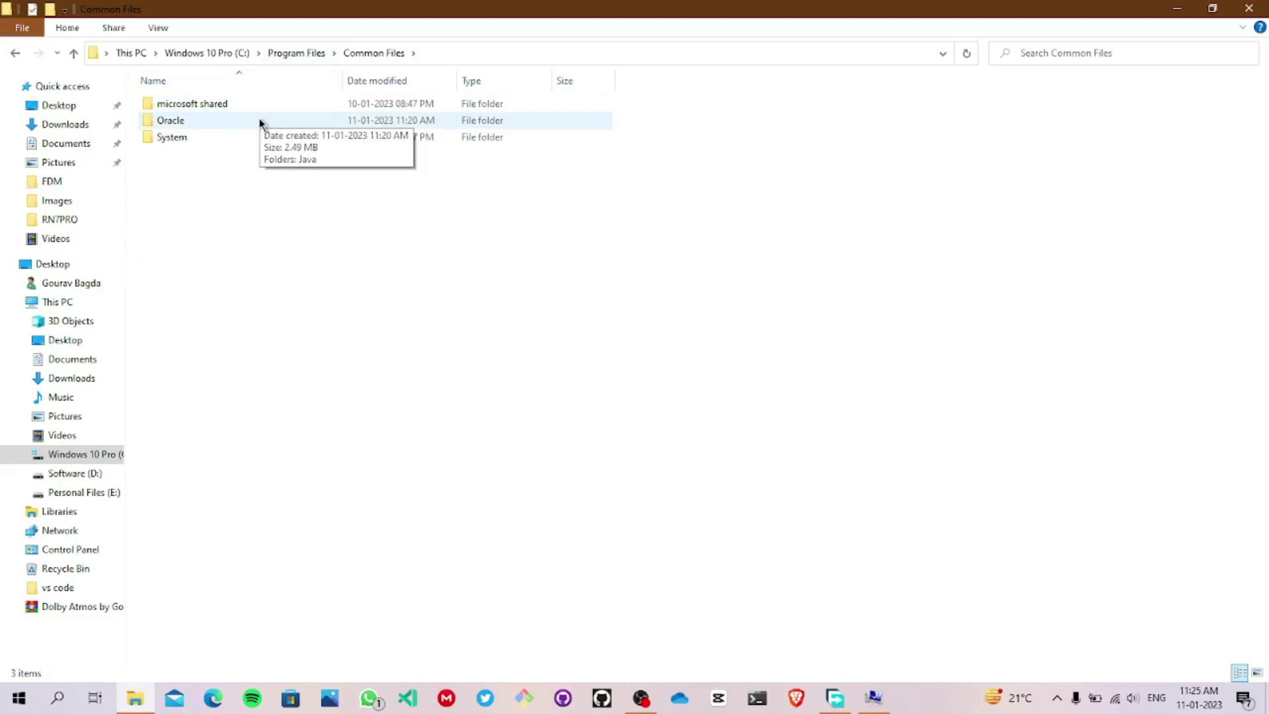
pyautogui.doubleClick(259, 122)
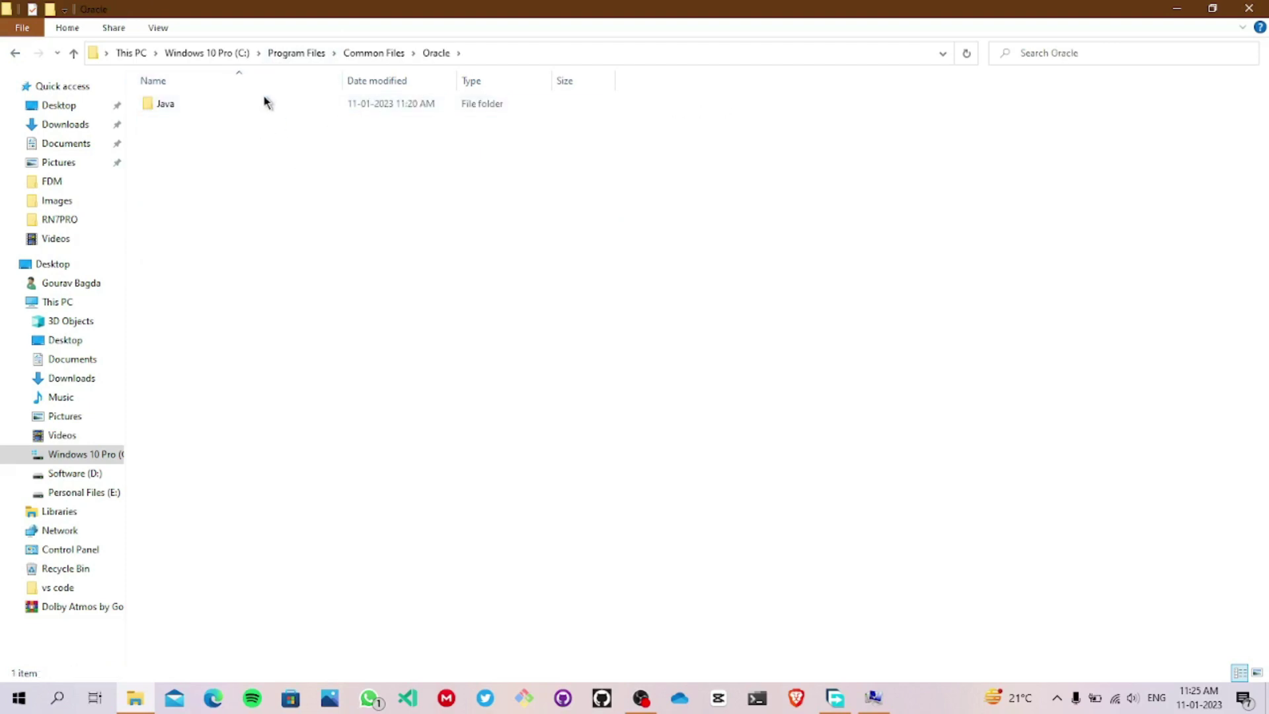
pyautogui.doubleClick(262, 103)
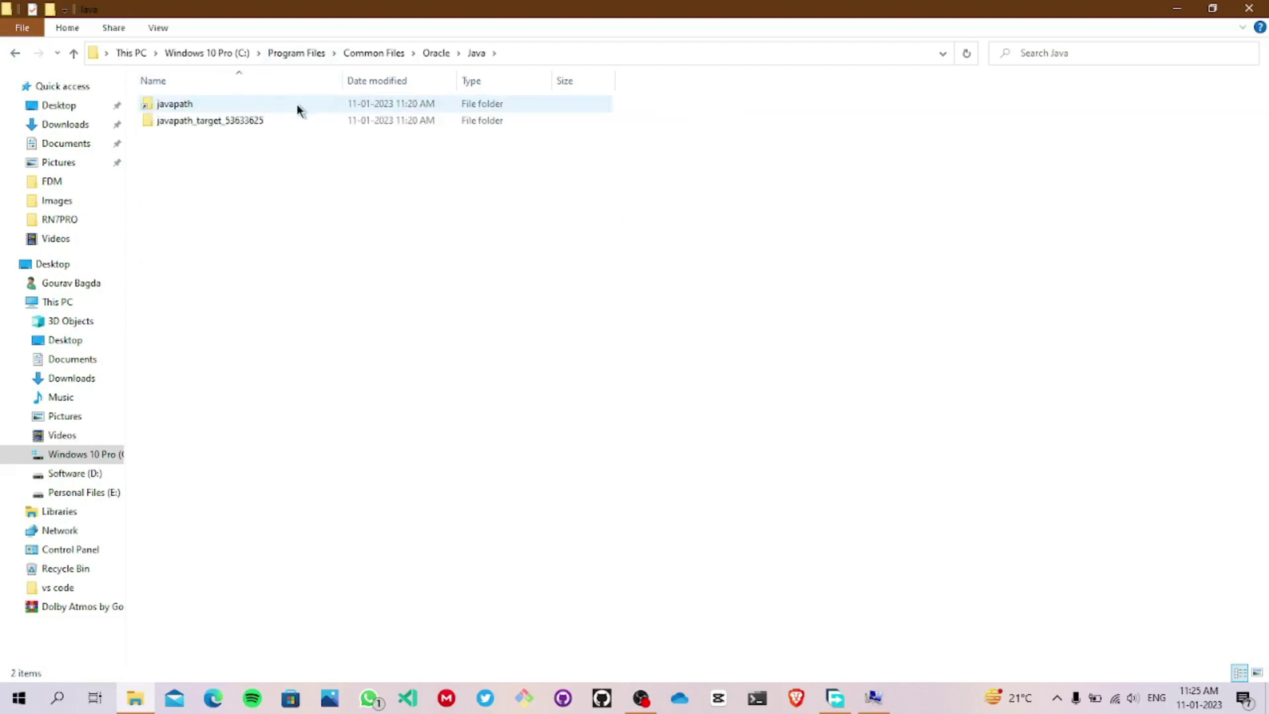
pyautogui.doubleClick(277, 112)
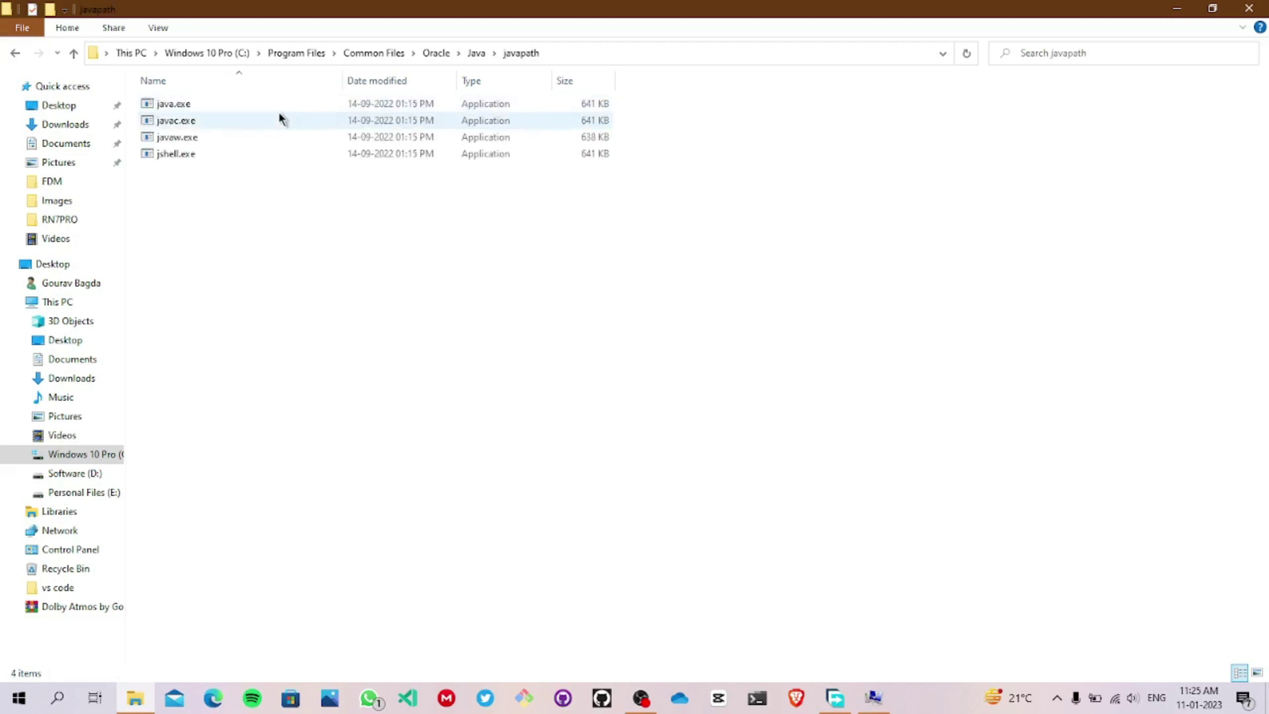
pyautogui.click(553, 55)
pyautogui.hotkey('ctrl', 'c')
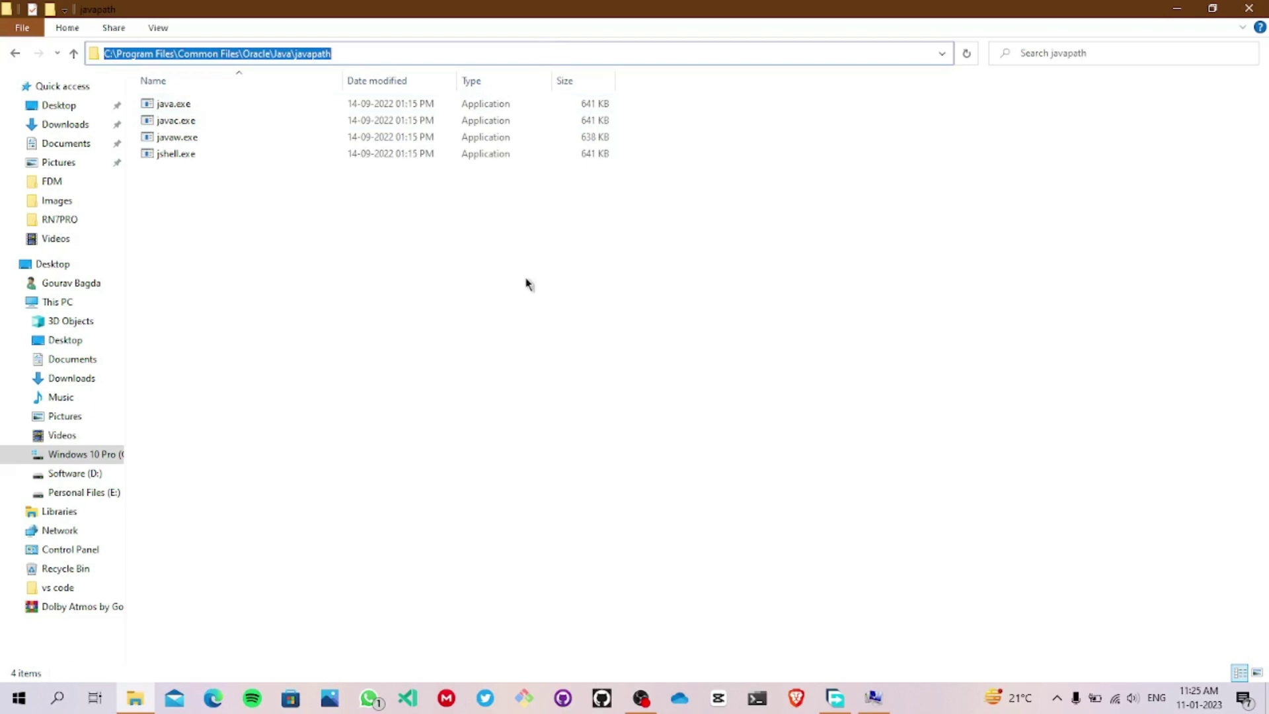
# - Add the entry C:\Program Files\Common Files\Oracle\Java\javapath to the system variable Path
pyautogui.click(872, 698)
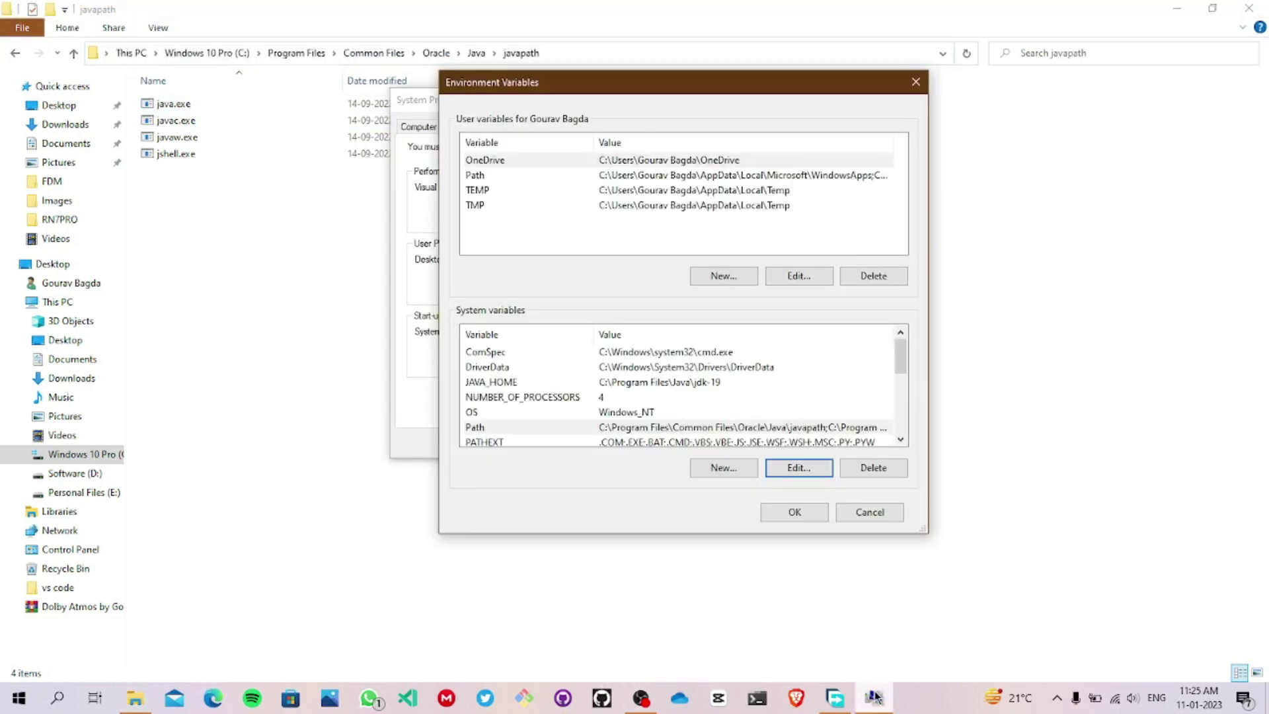
pyautogui.doubleClick(524, 428)
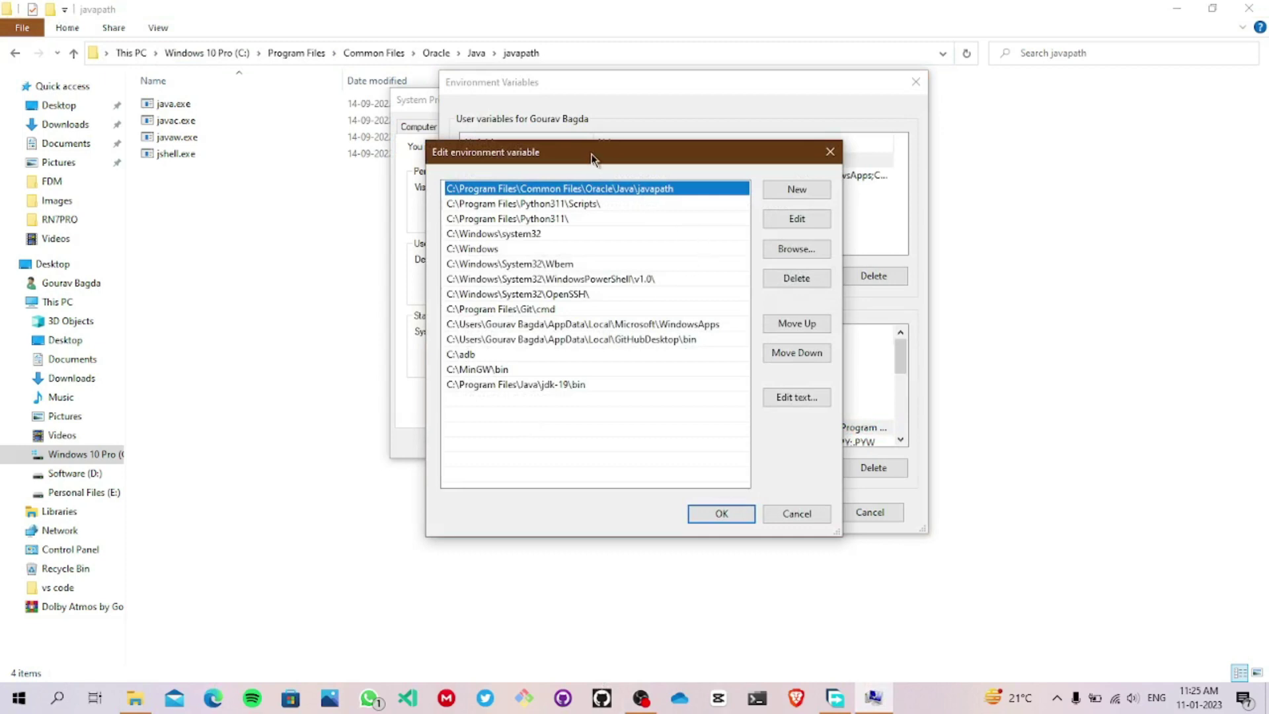
pyautogui.click(819, 213)
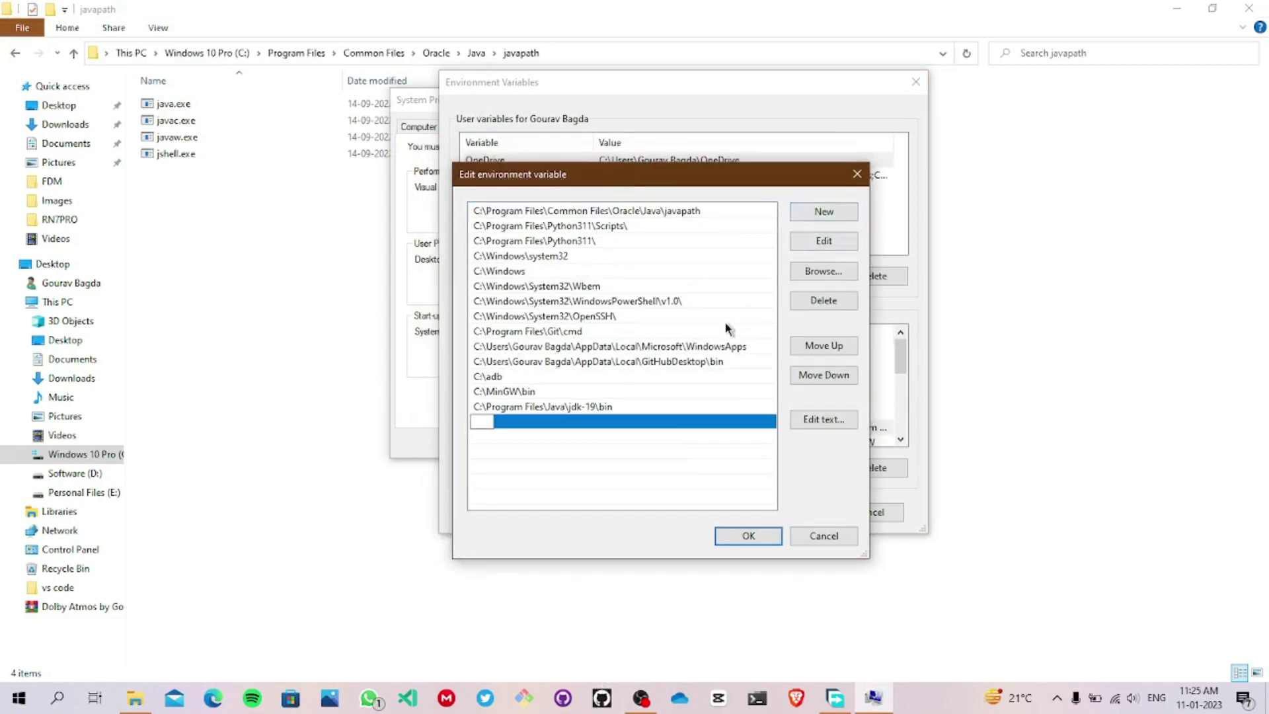
pyautogui.hotkey('ctrl', 'v')
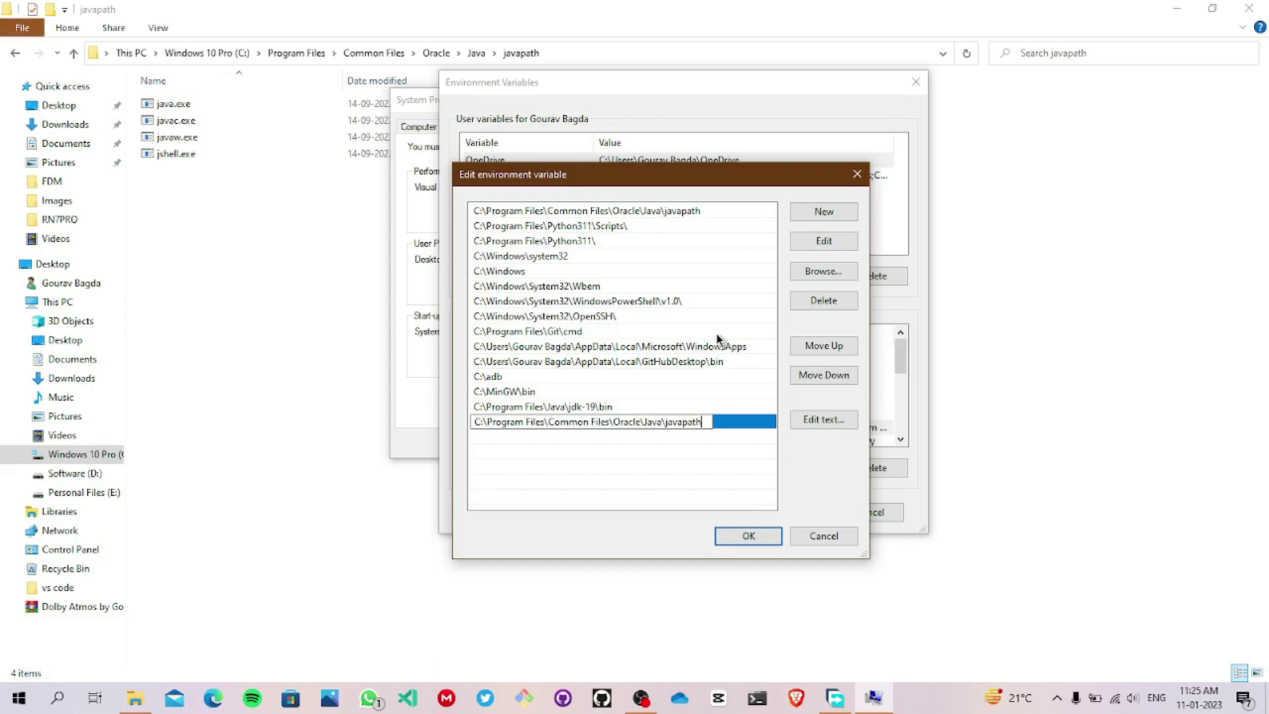
pyautogui.click(763, 537)
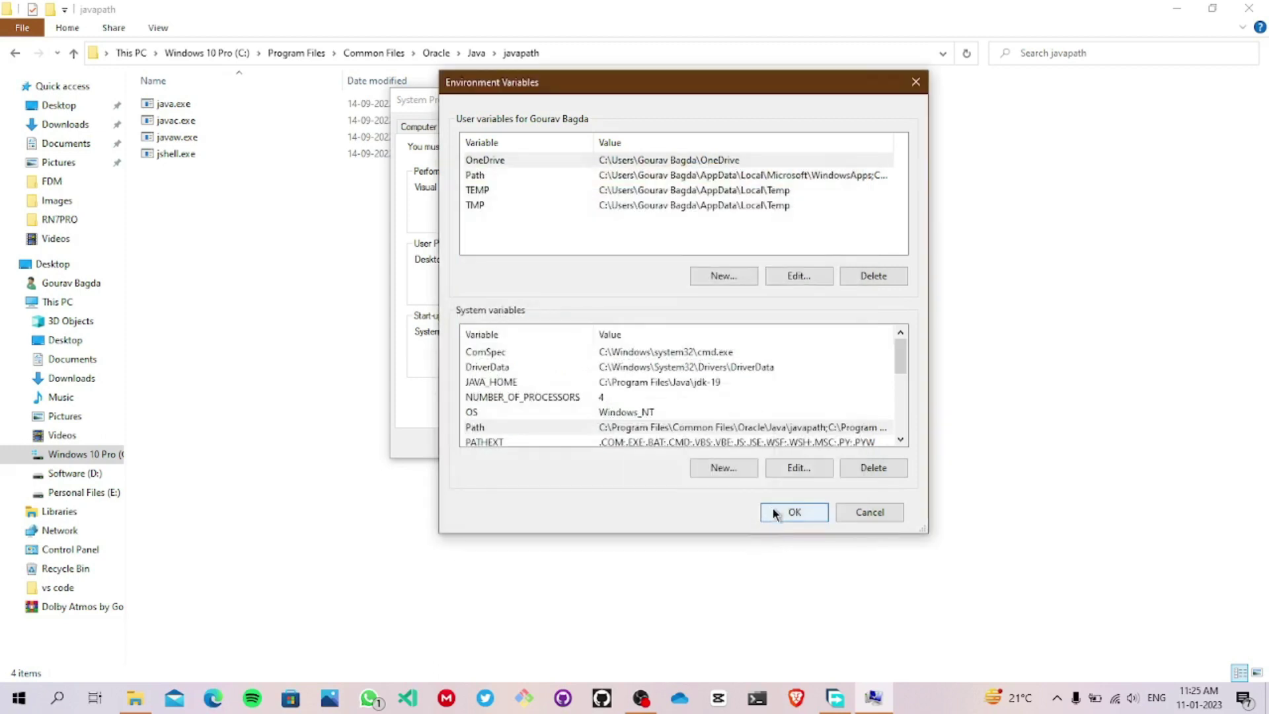
# - Accept the Environment Variables and System Properties dialogs and close the folder window
pyautogui.click(777, 515)
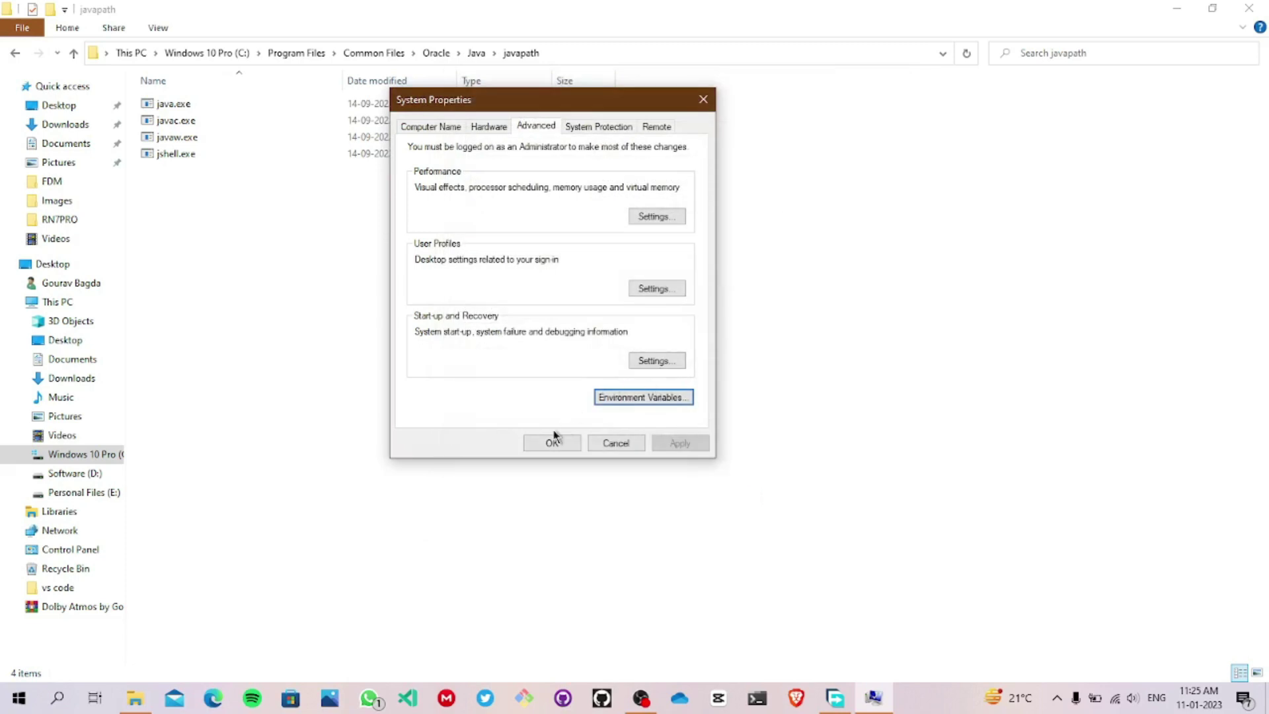
pyautogui.click(553, 444)
pyautogui.click(1251, 7)
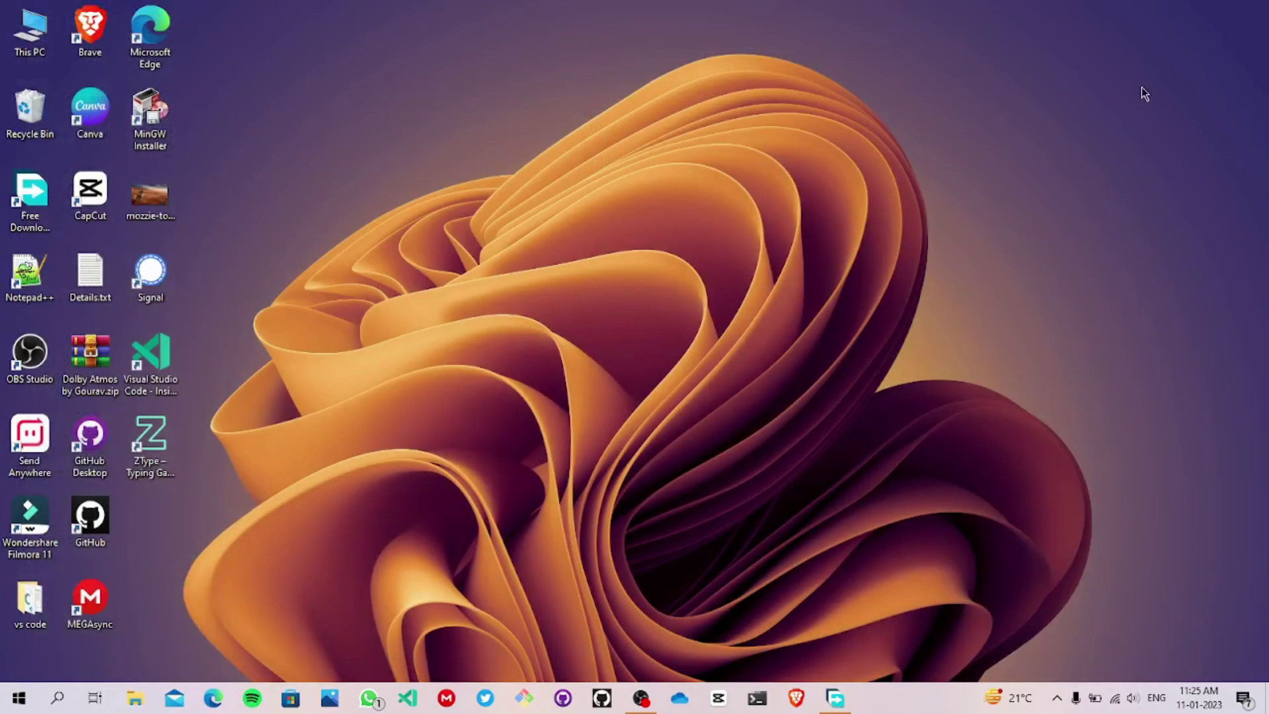
# - Open Command Prompt and check the Java runtime with the command java --version
pyautogui.hotkey('ctrl', 'alt', 't')
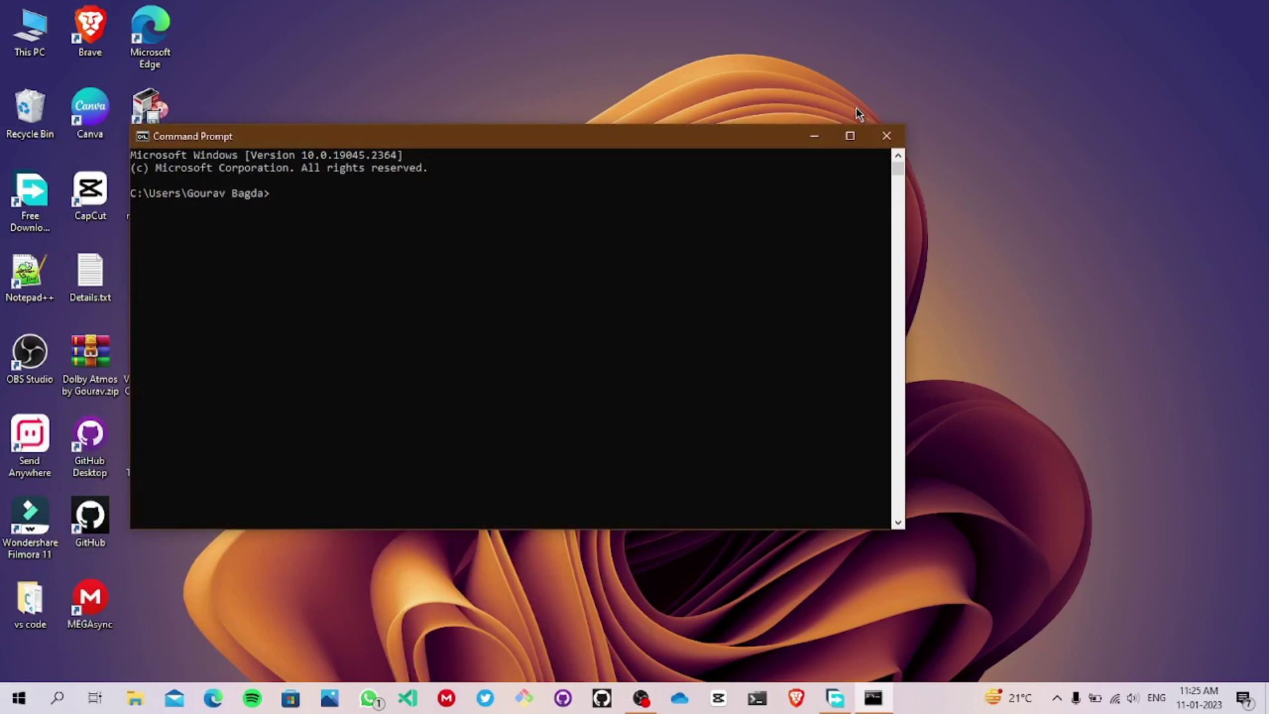
pyautogui.write('java --version')
pyautogui.press('Return')
pyautogui.moveTo(530, 142); pyautogui.dragTo(656, 89)
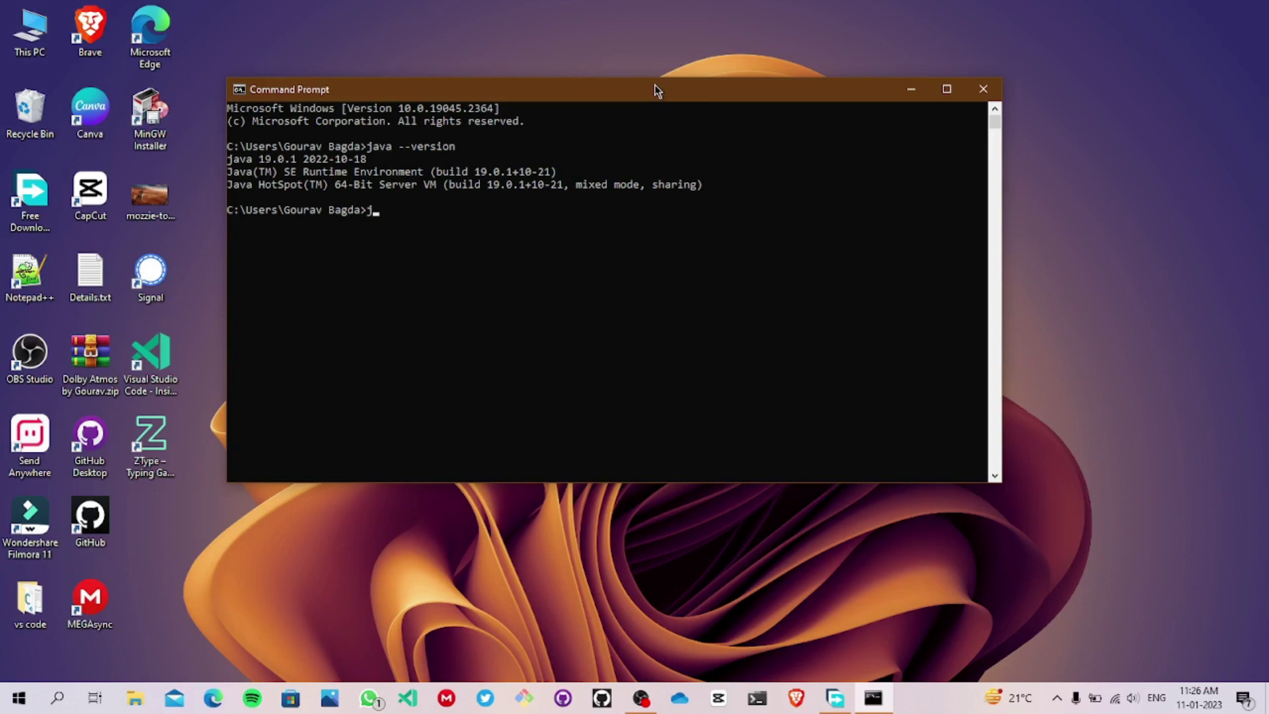
# - Check the Java compiler with the command javac --version
pyautogui.write('va ')
pyautogui.write(' --version')
pyautogui.press('Return')
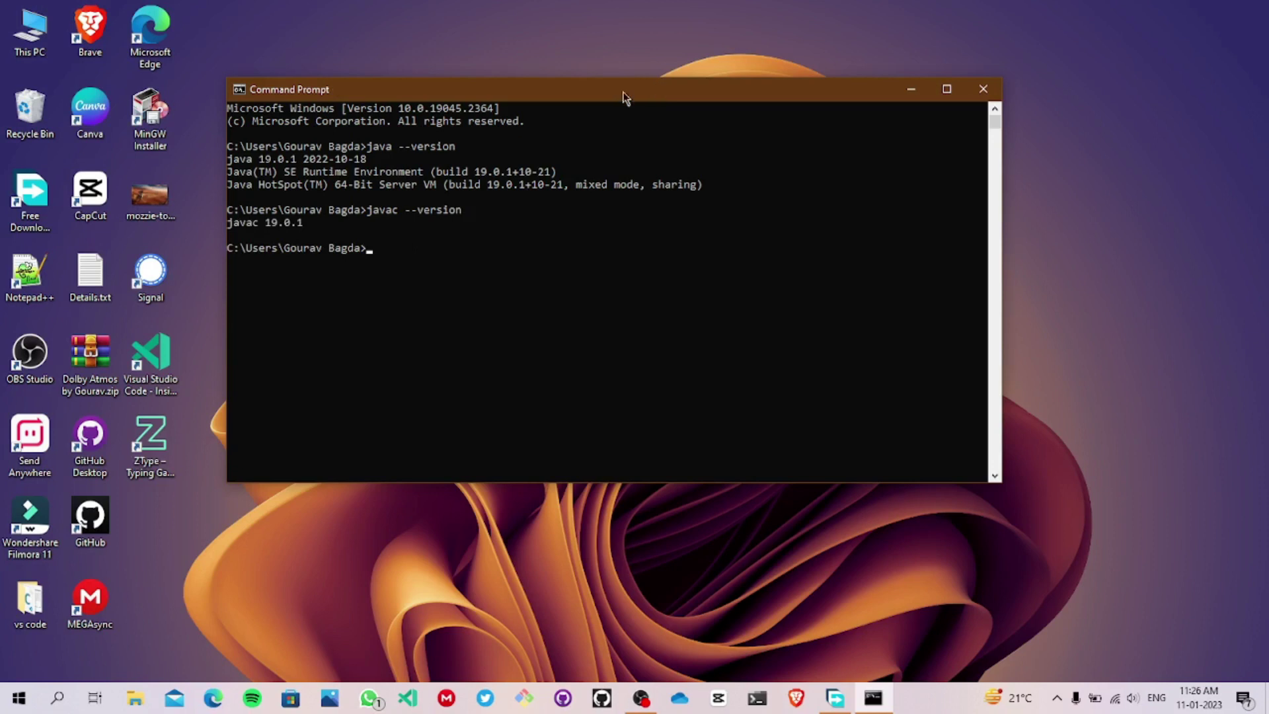
pyautogui.moveTo(375, 97); pyautogui.dragTo(503, 63)
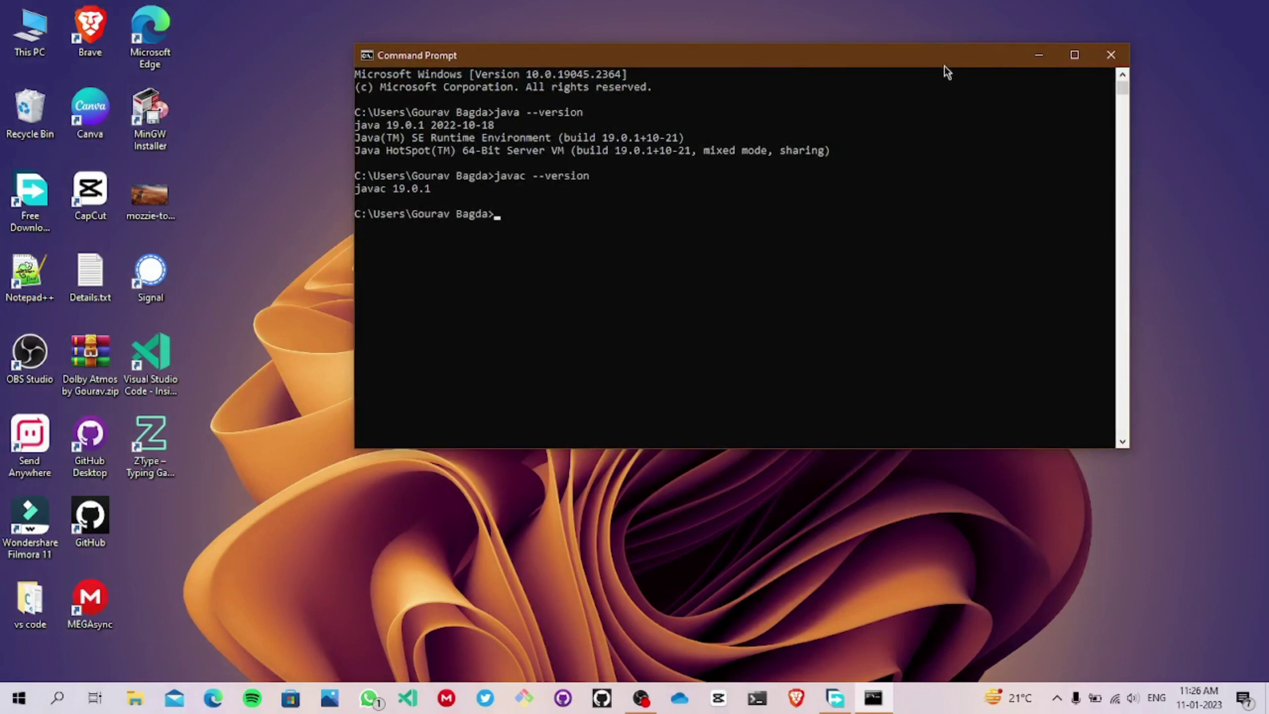
pyautogui.moveTo(942, 65); pyautogui.dragTo(867, 104)
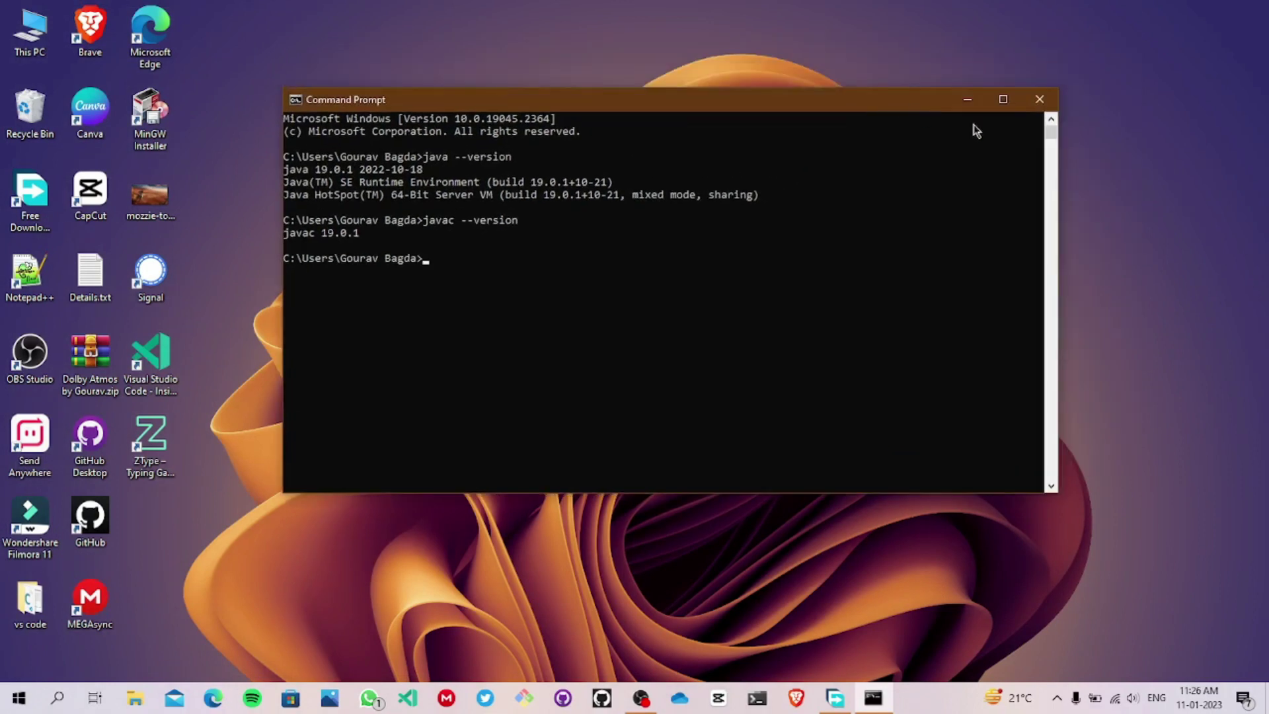